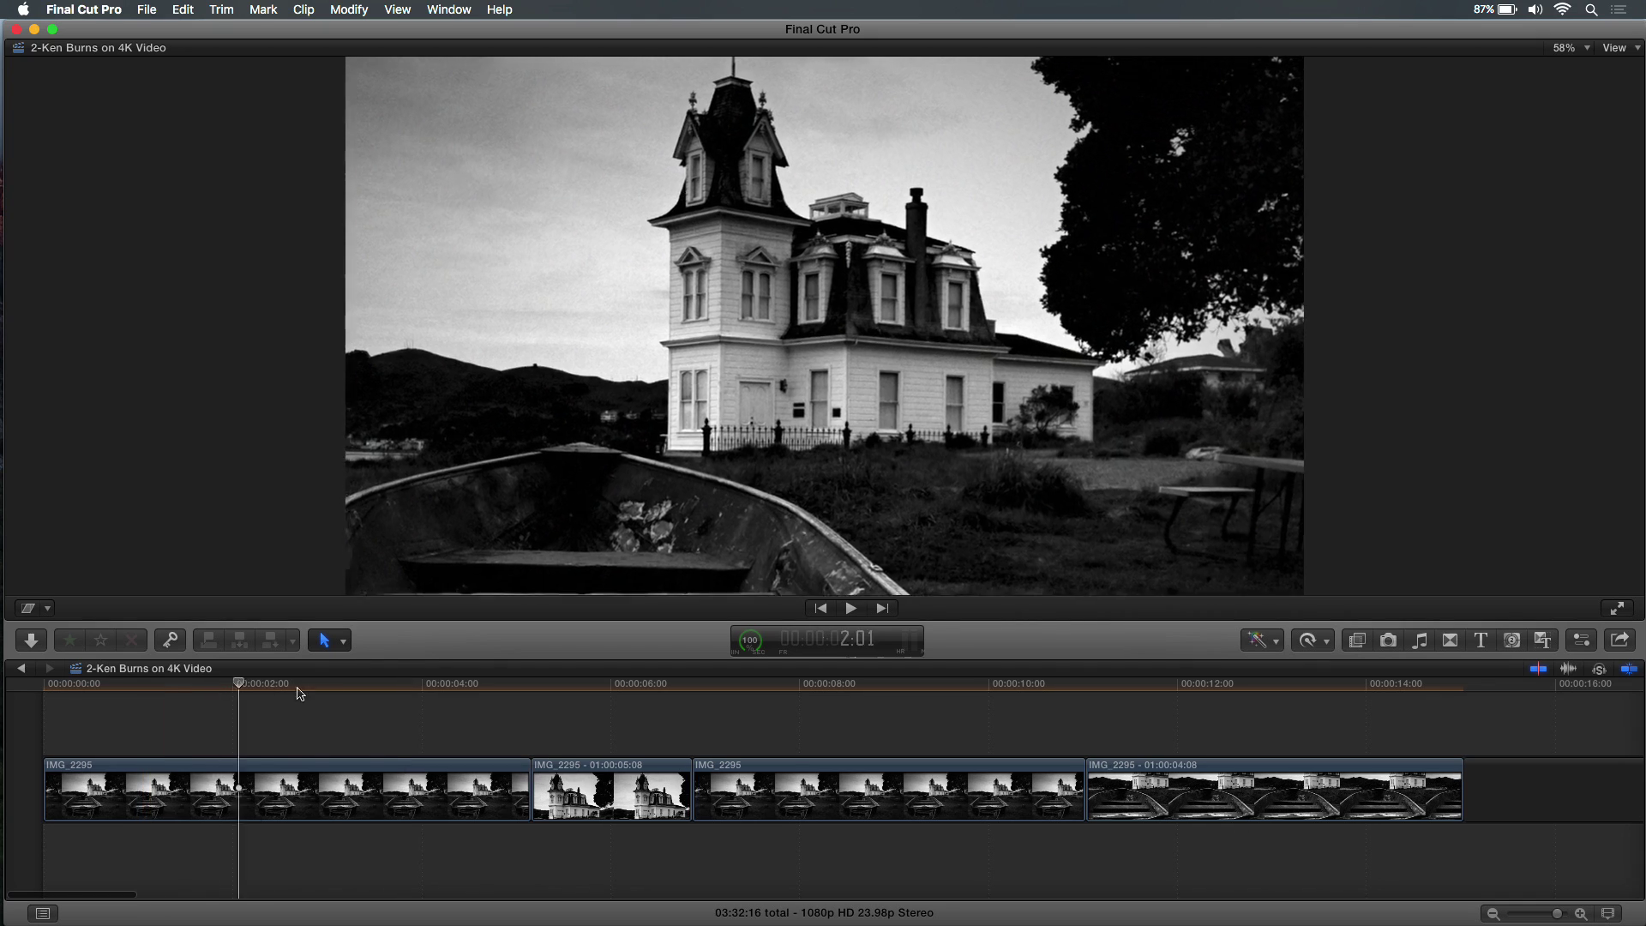
Check the boundary between the first two IMG_2295 house clips, then fit the whole project in the timeline
click(549, 704)
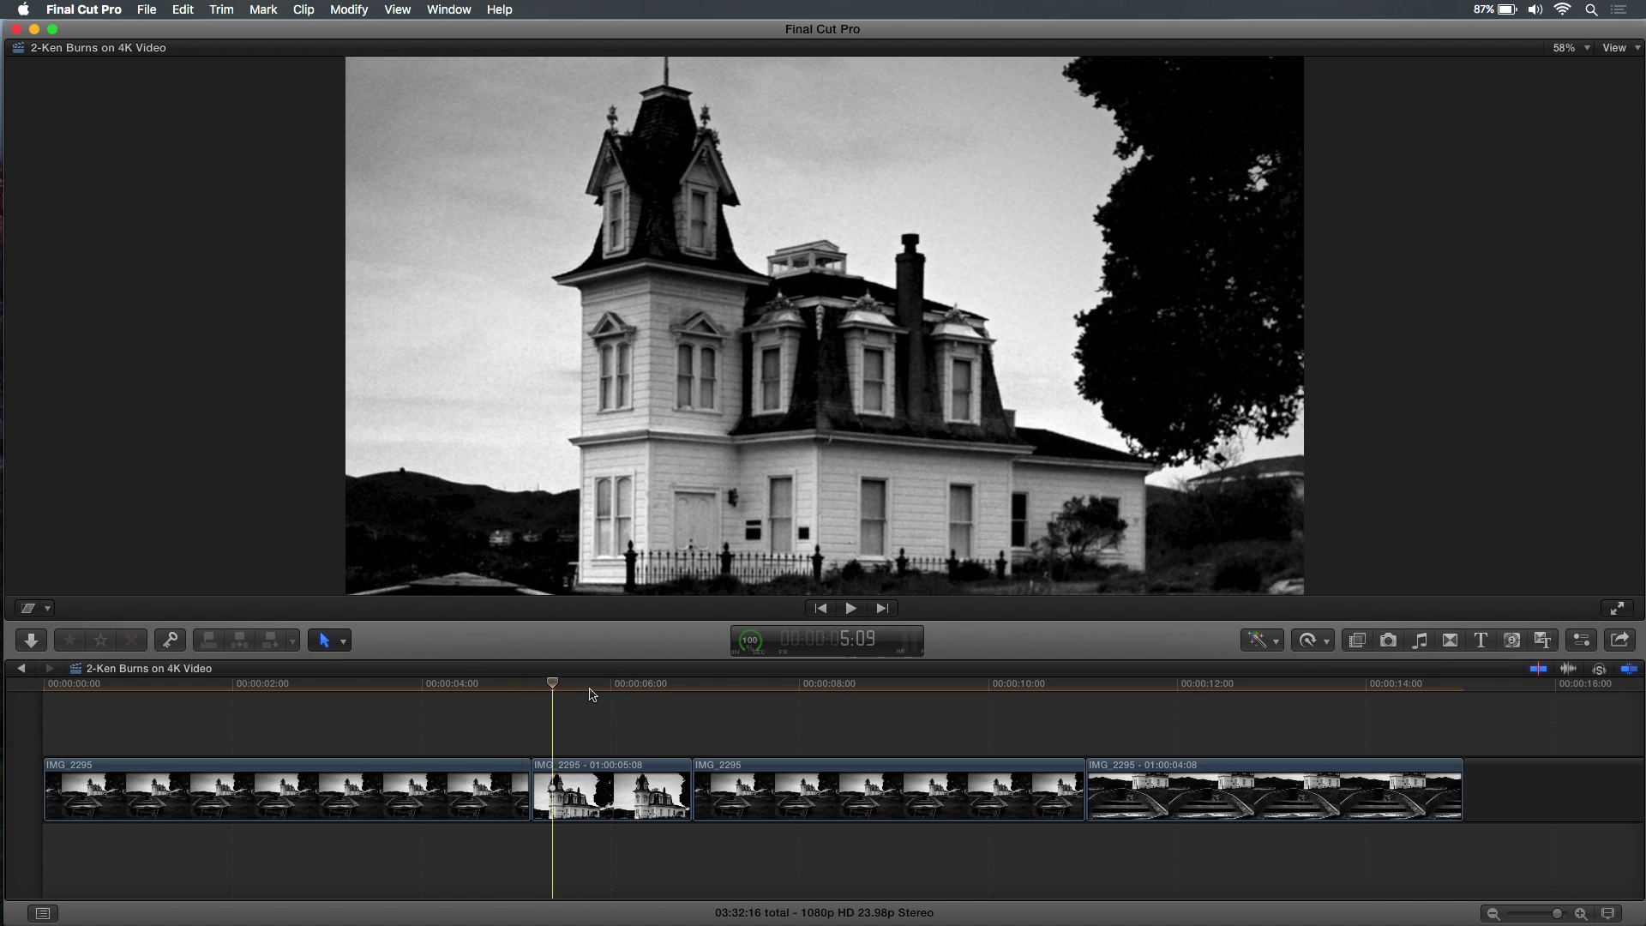
key(Up)
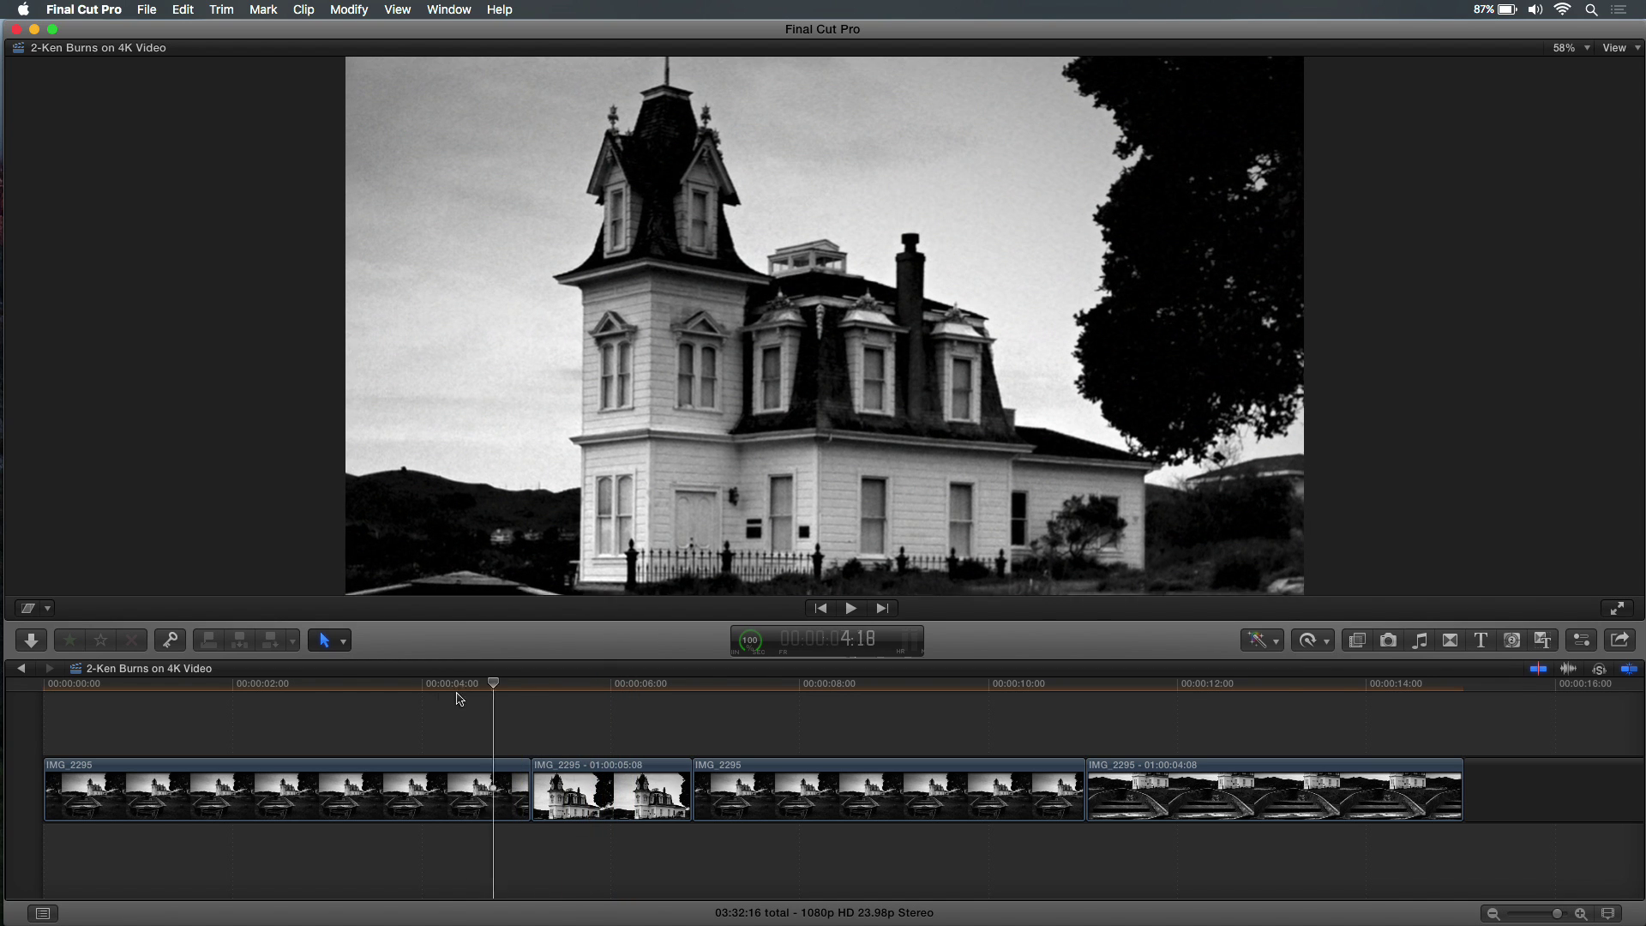
click(632, 686)
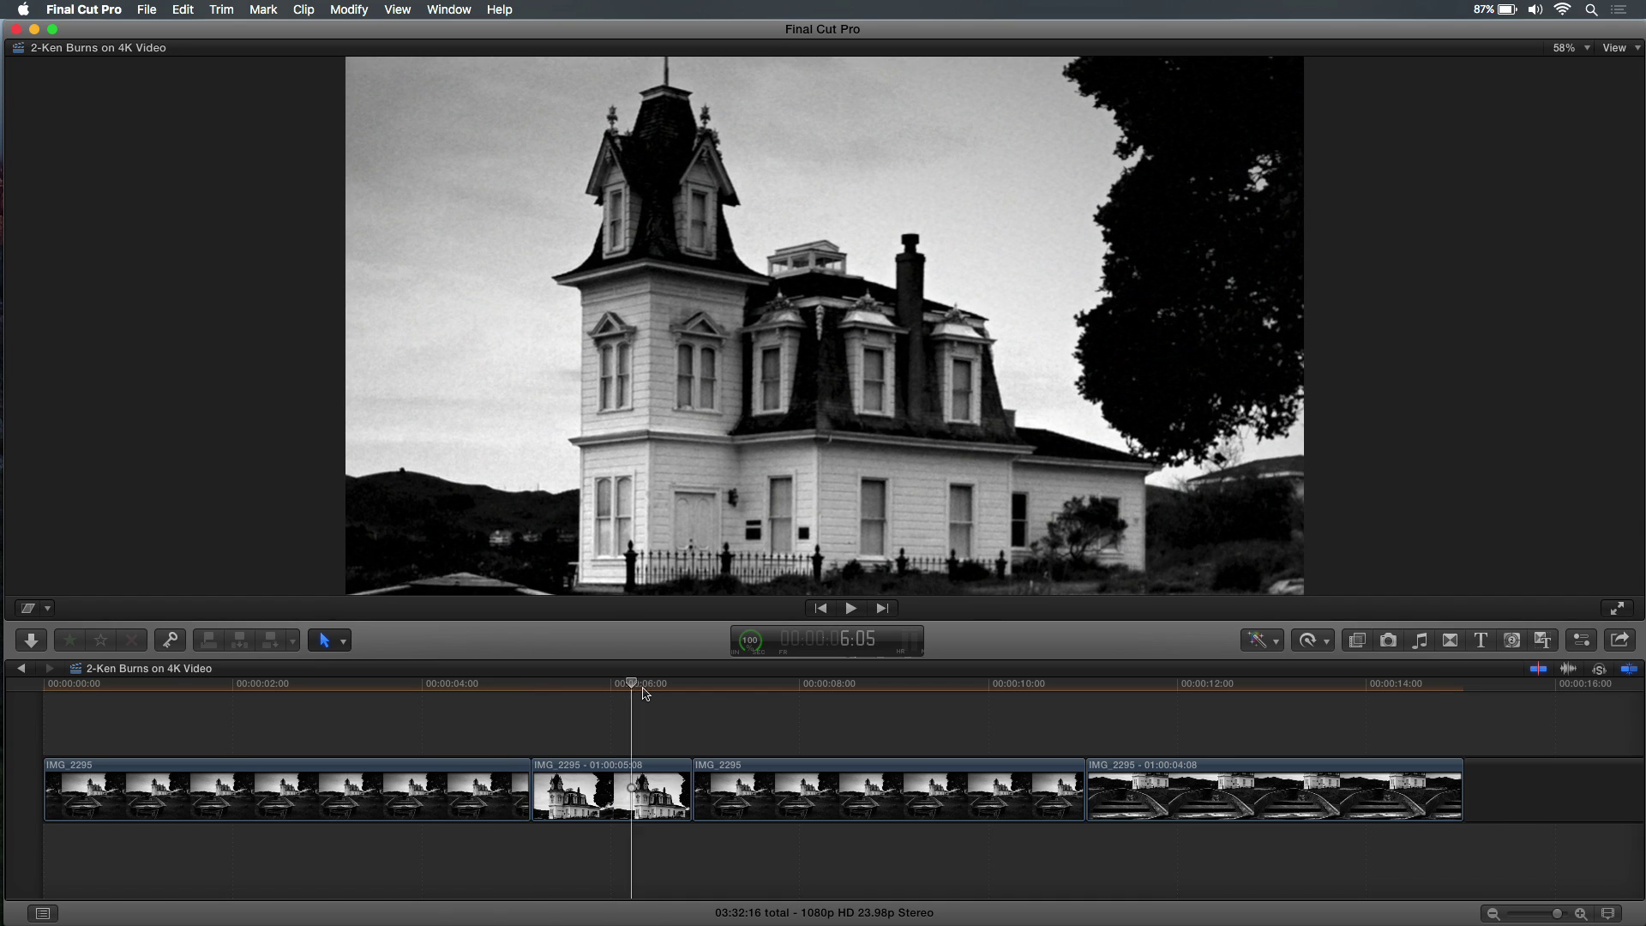
click(518, 698)
click(645, 698)
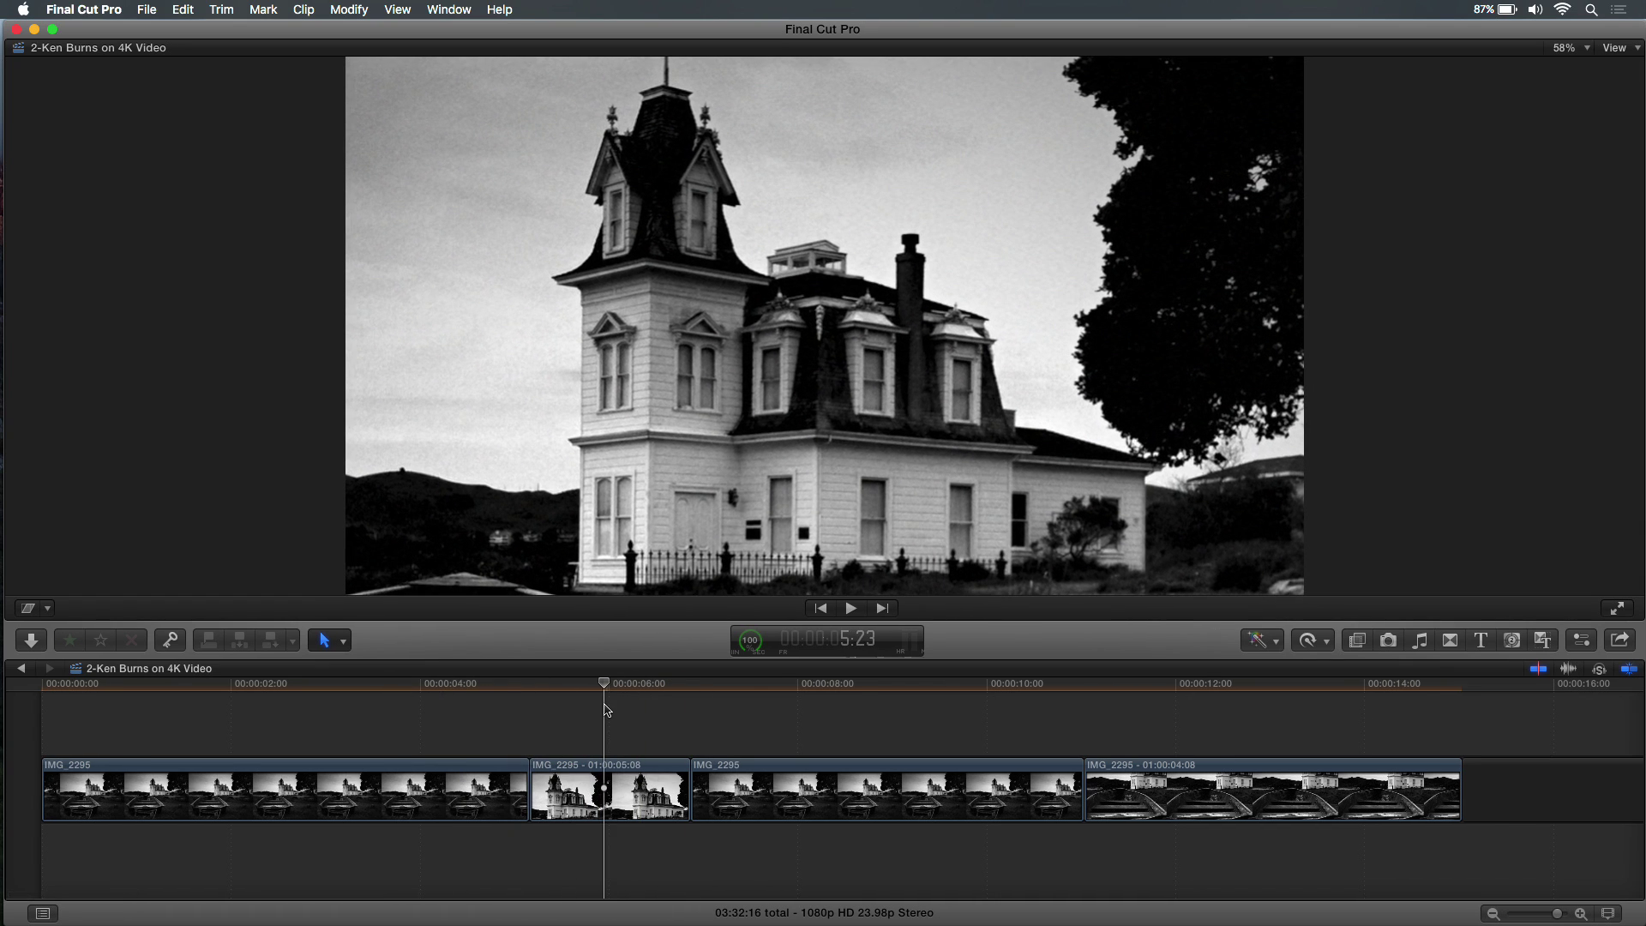
key(shift+z)
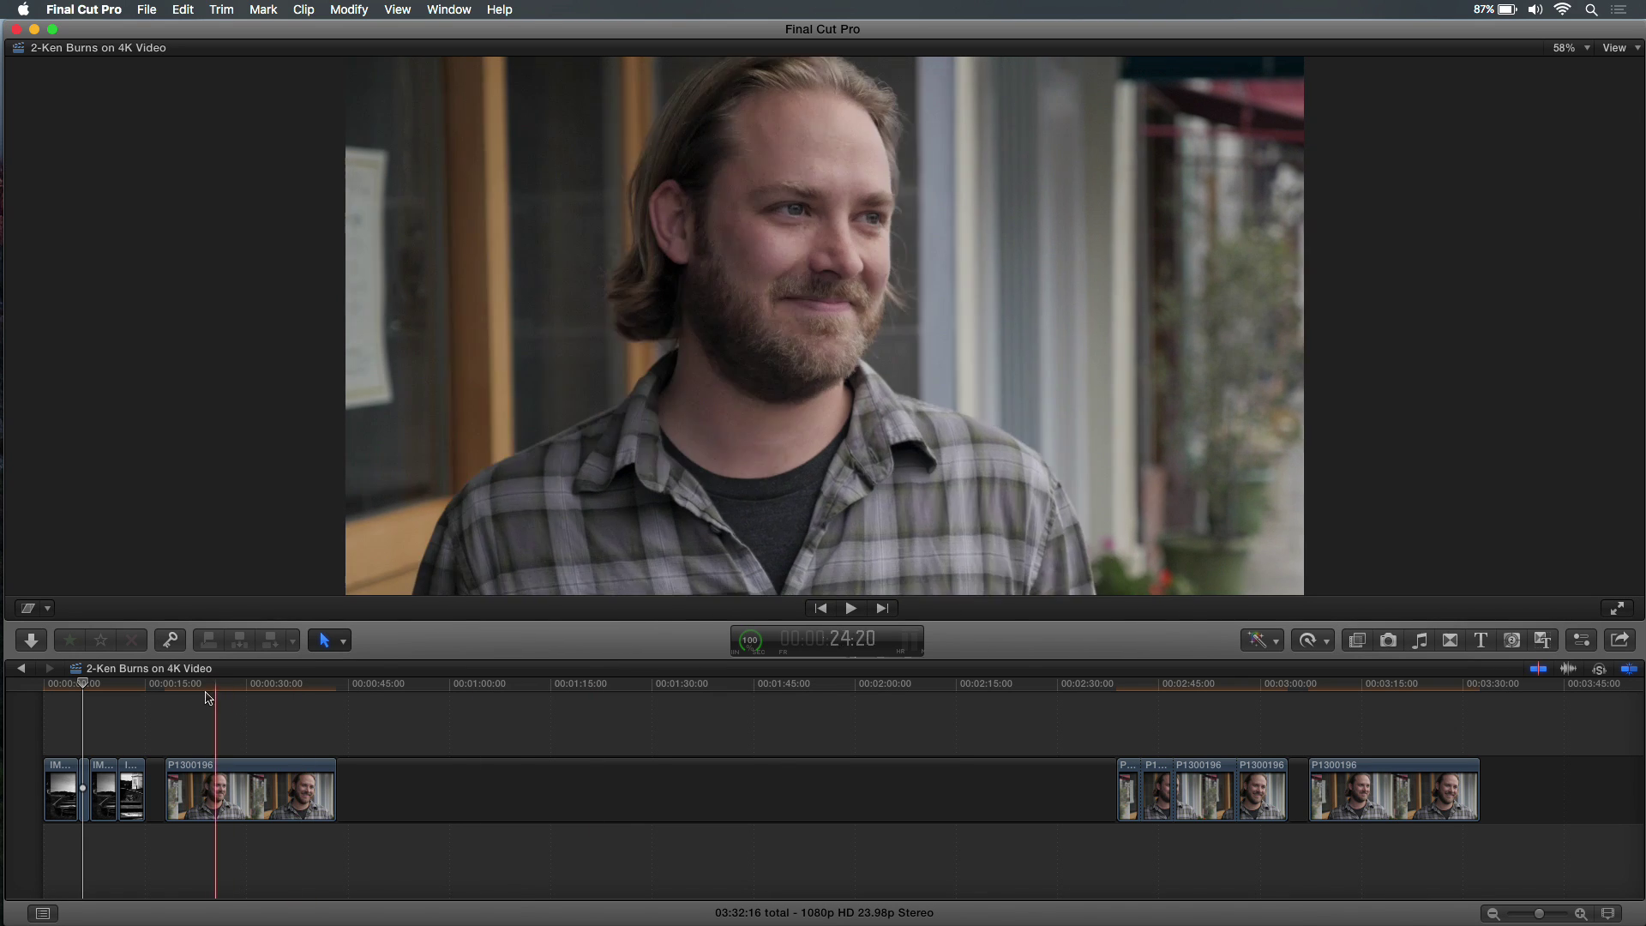
Zoom the timeline in at the start of the P1300196 interview clip and play it through once
click(164, 691)
key(super+equal)
key(super+equal)
key(super+equal)
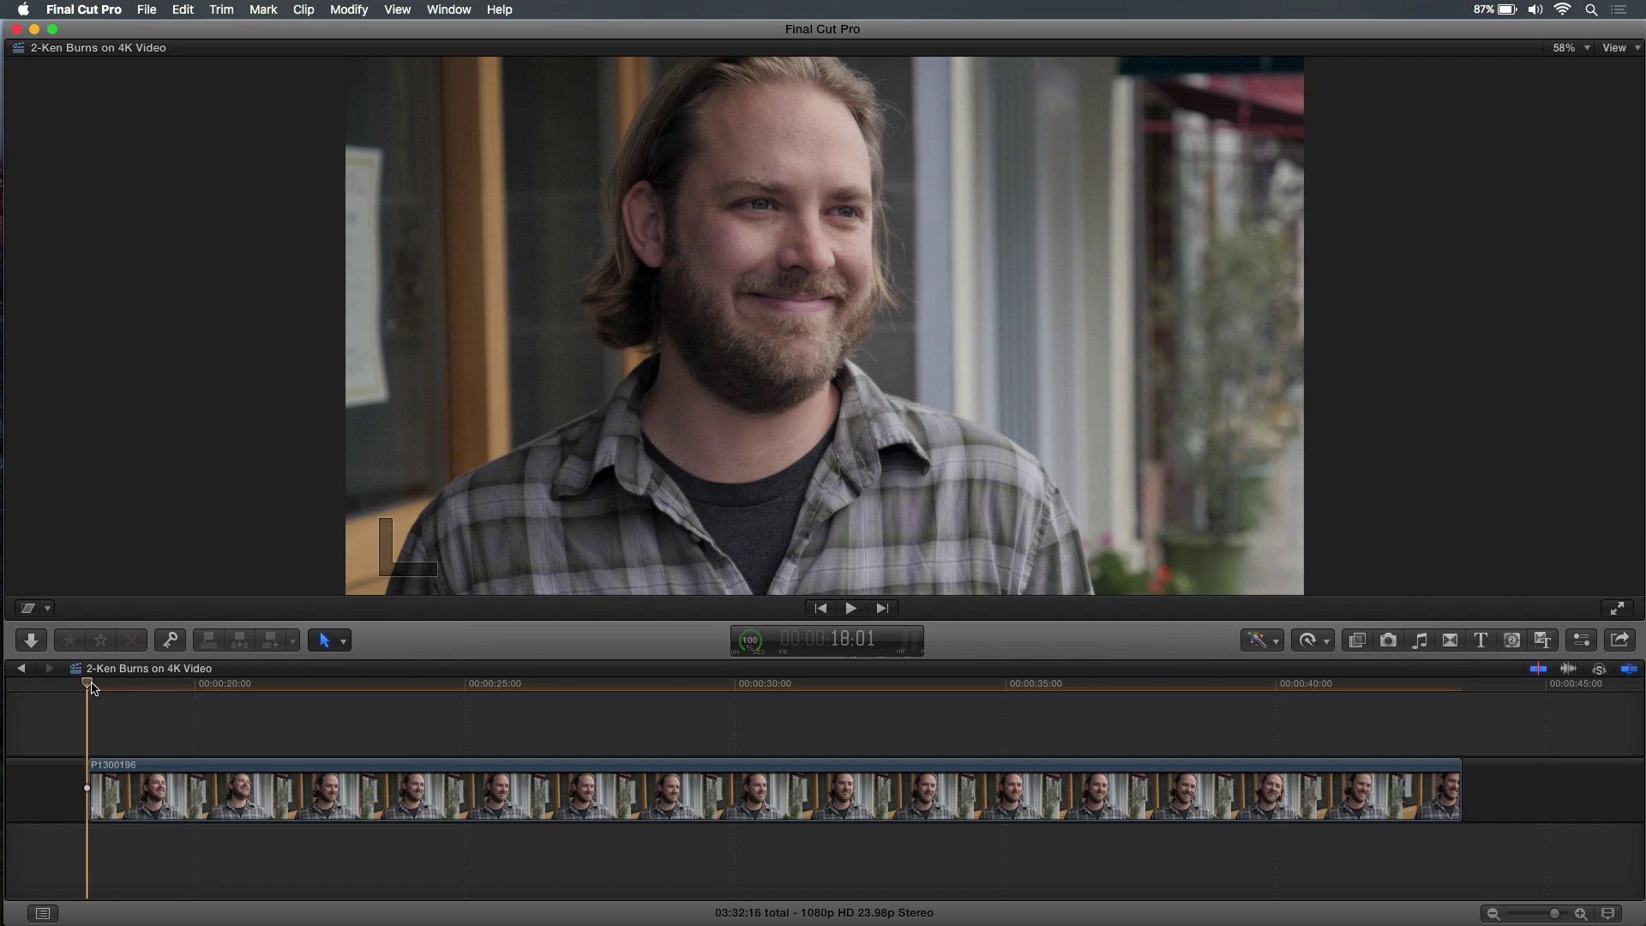
key(space)
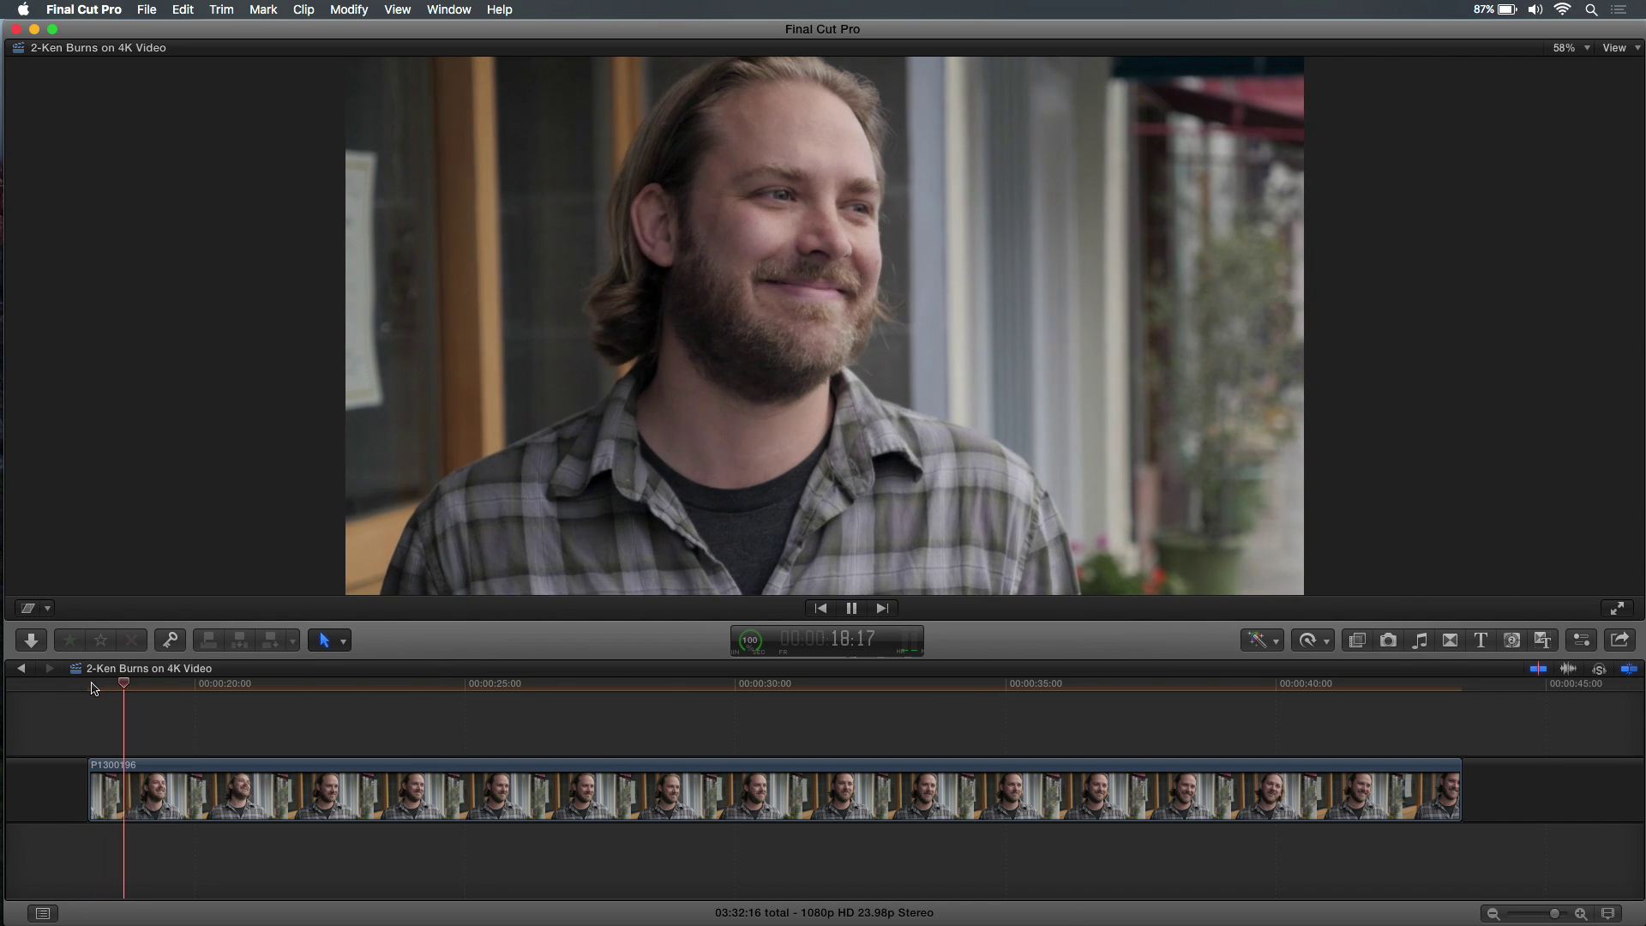
scroll(120, 693, left, 3)
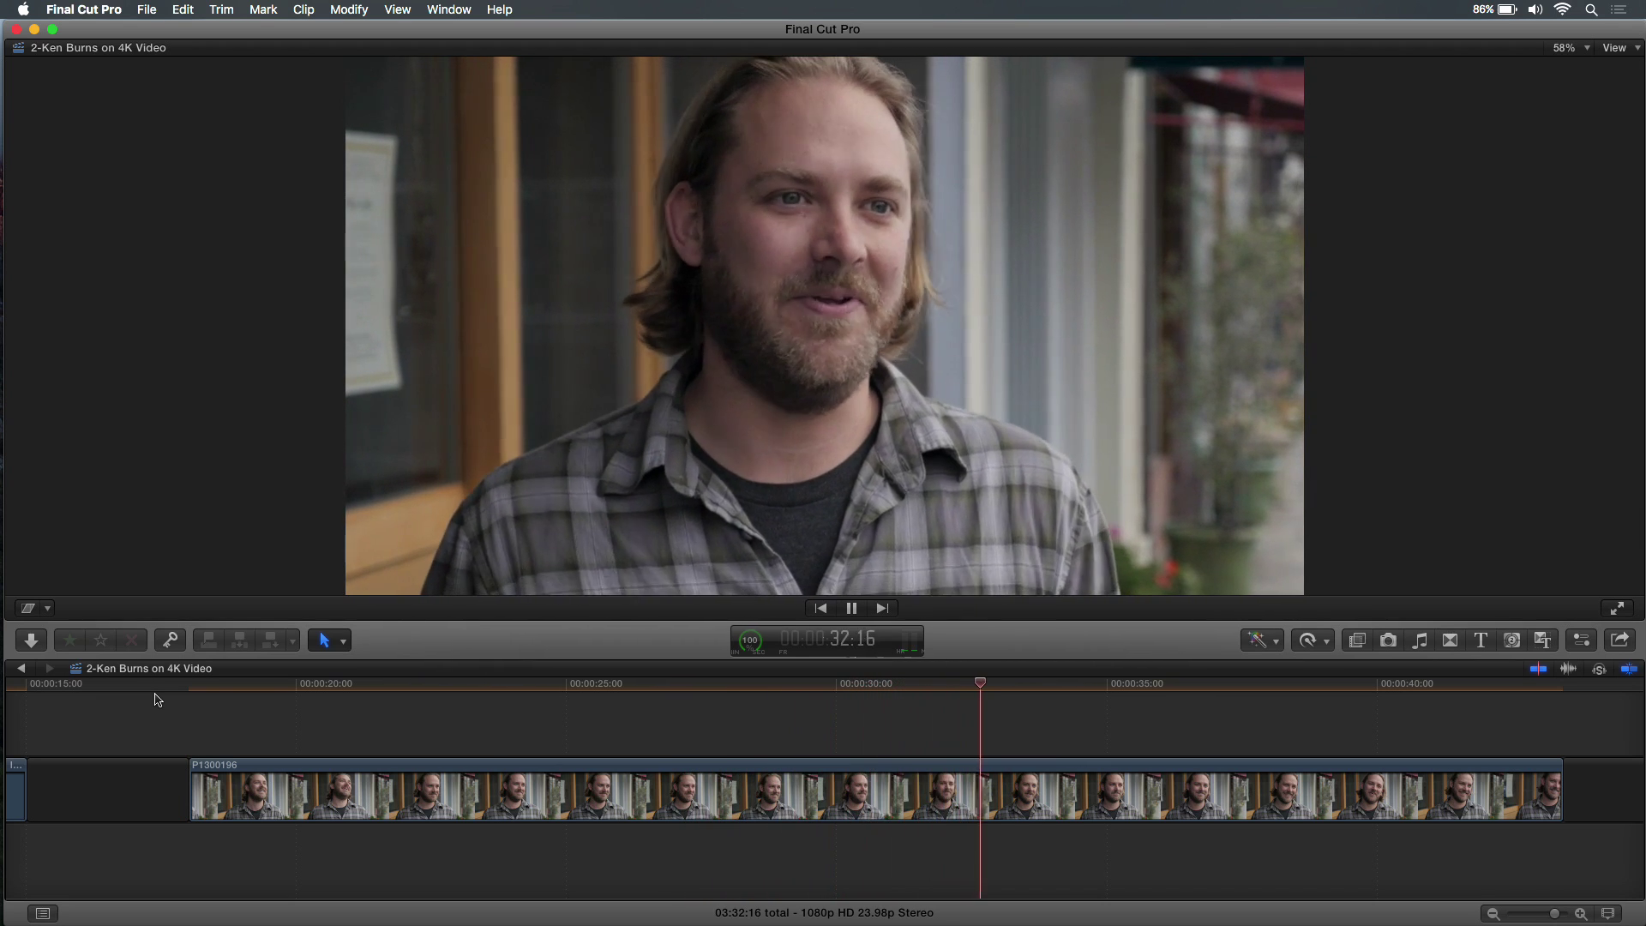
key(space)
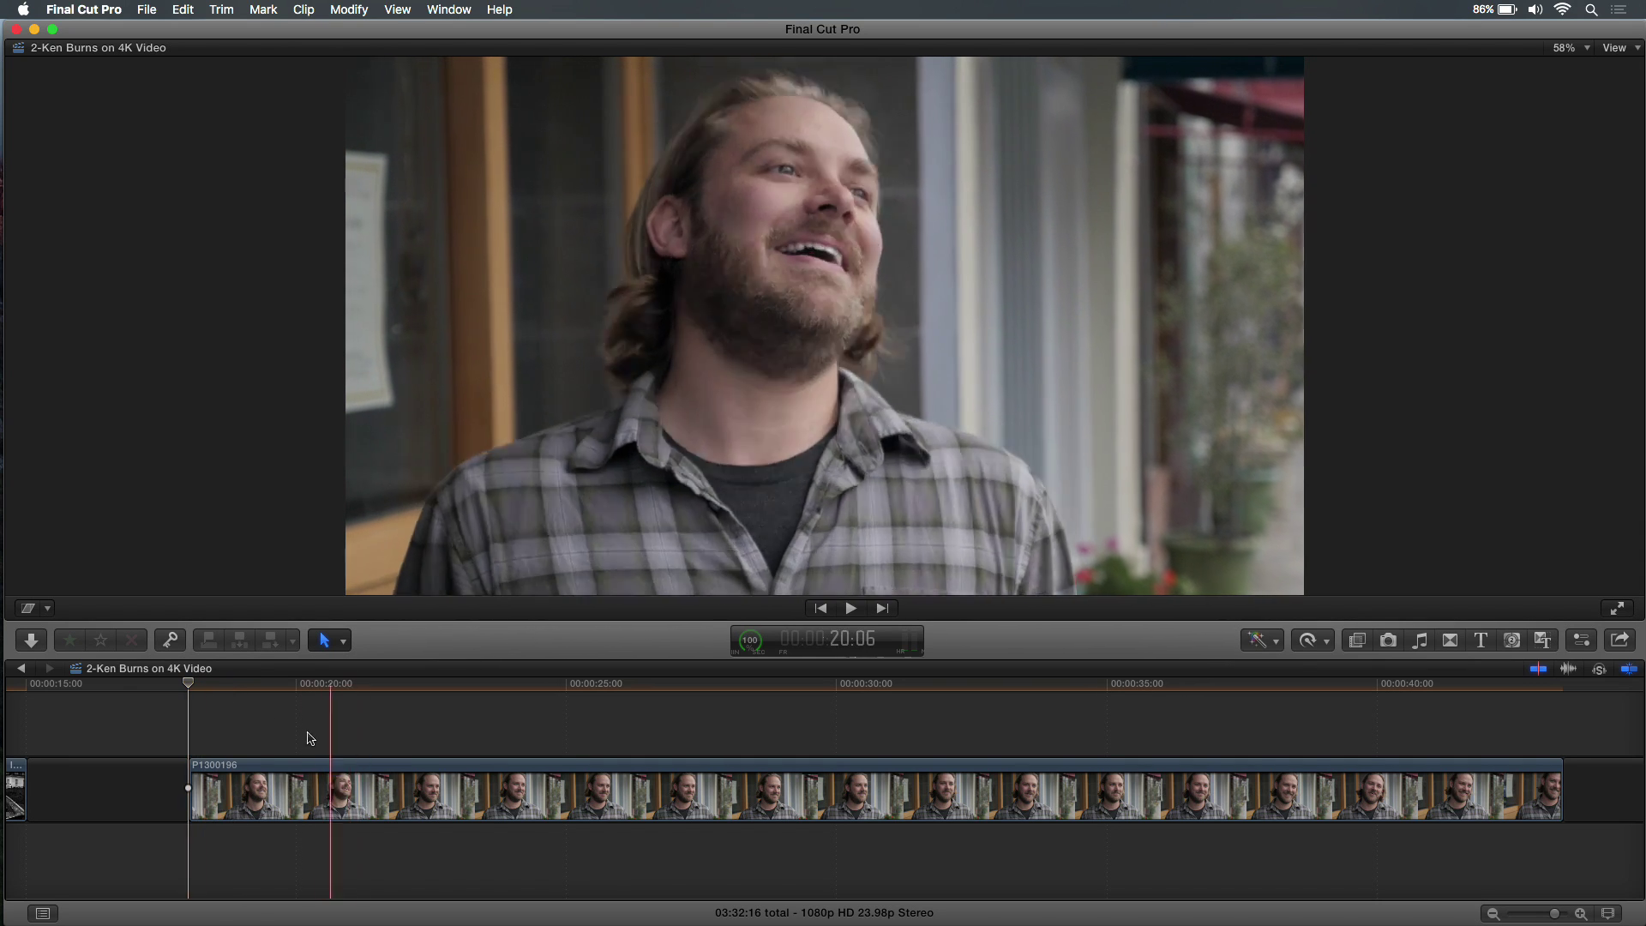
scroll(320, 732, left, 5)
Ripple-trim the opening house clips, lengthening one and shortening the first, then scrub to check
scroll(320, 731, left, 5)
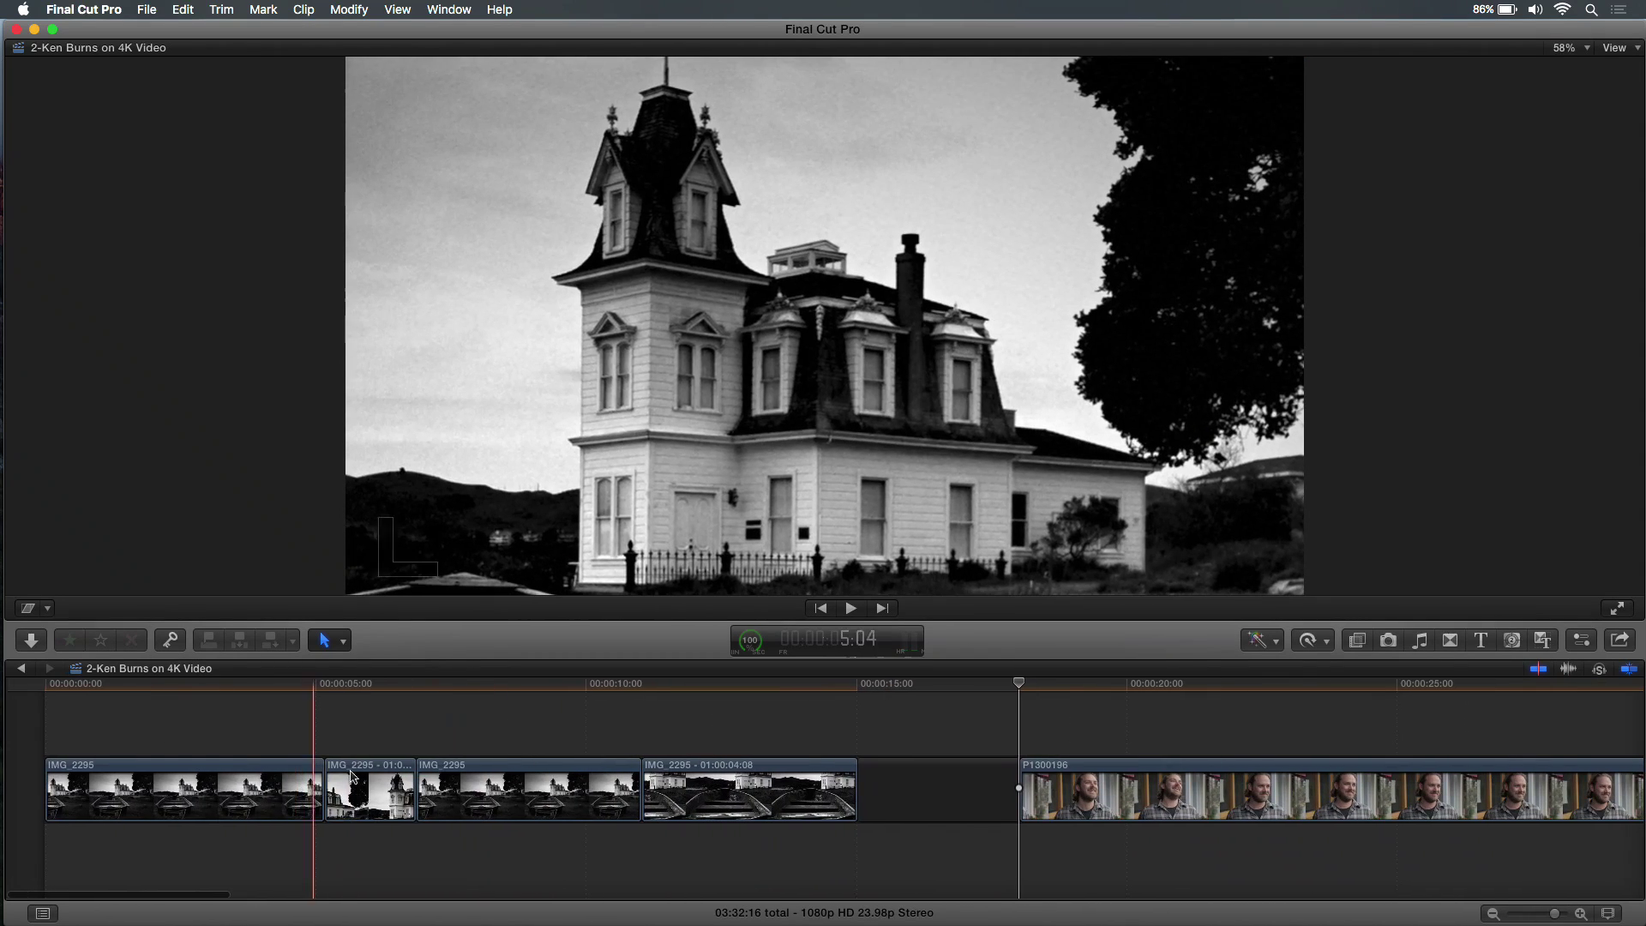
drag(407, 778, 461, 778)
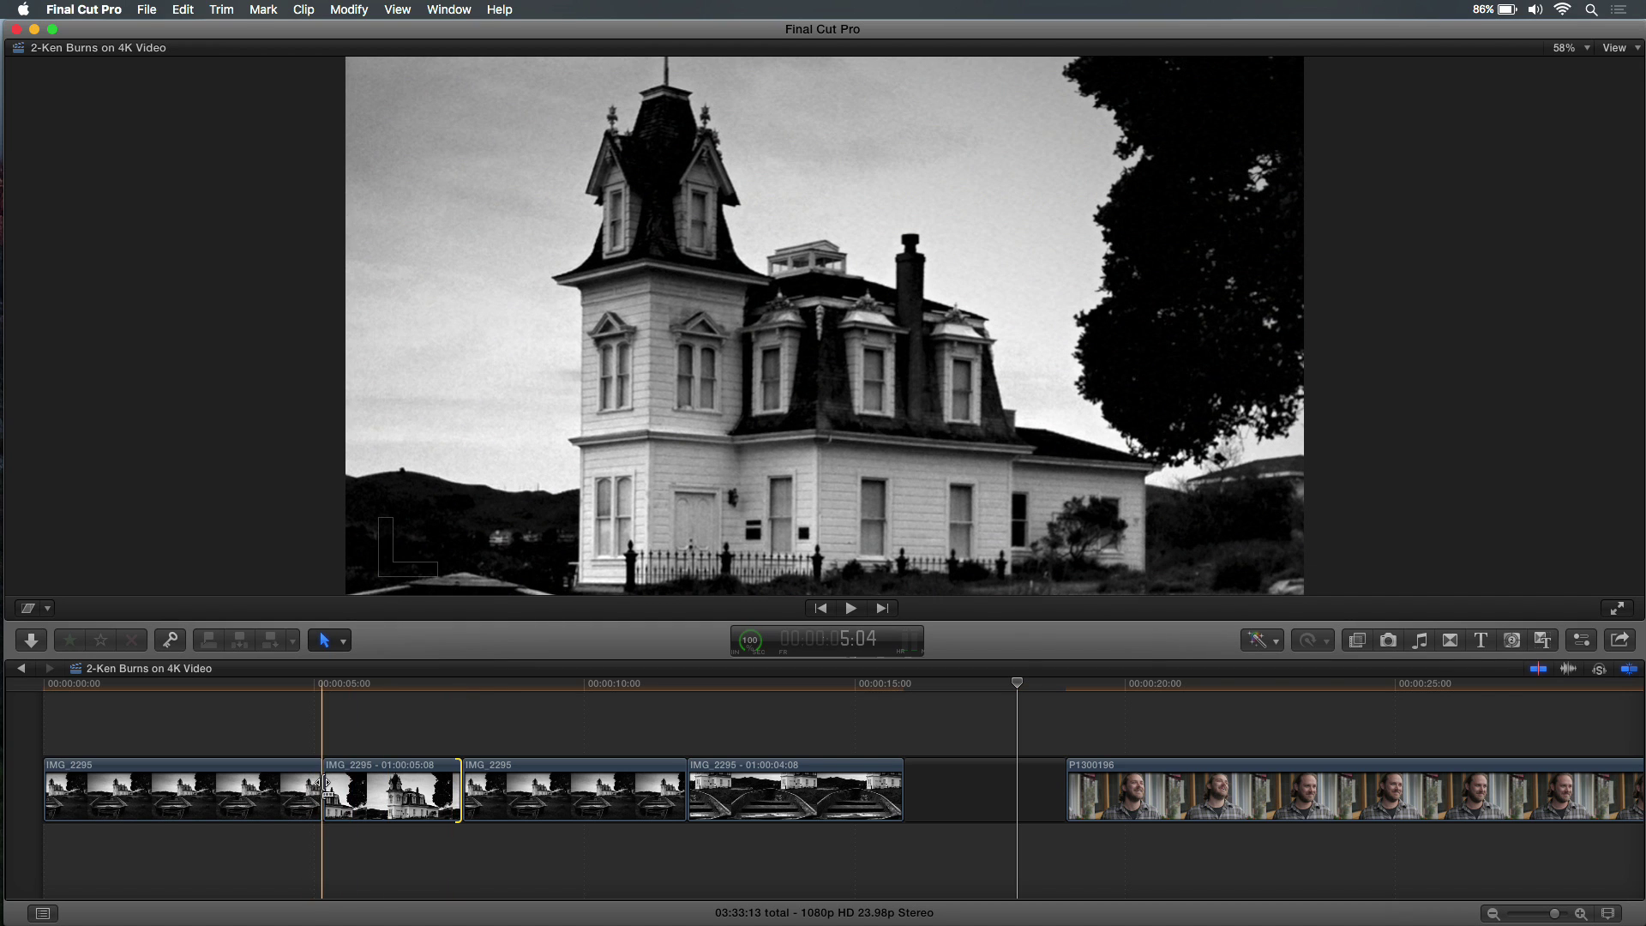
drag(317, 782, 186, 781)
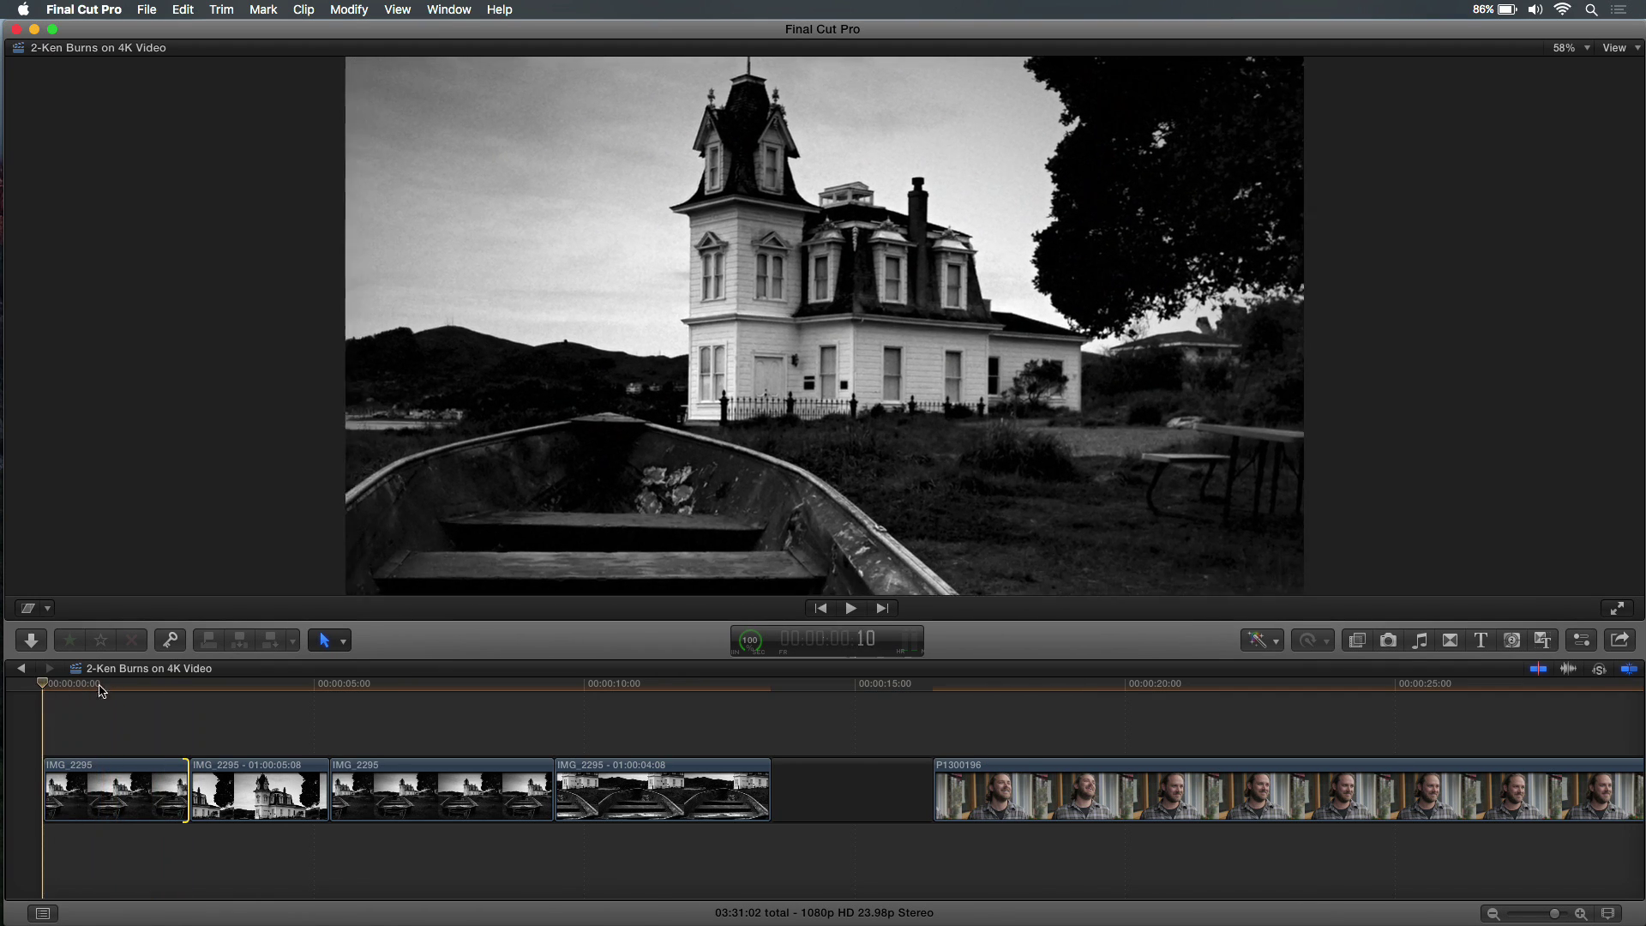
click(177, 684)
drag(182, 688, 278, 697)
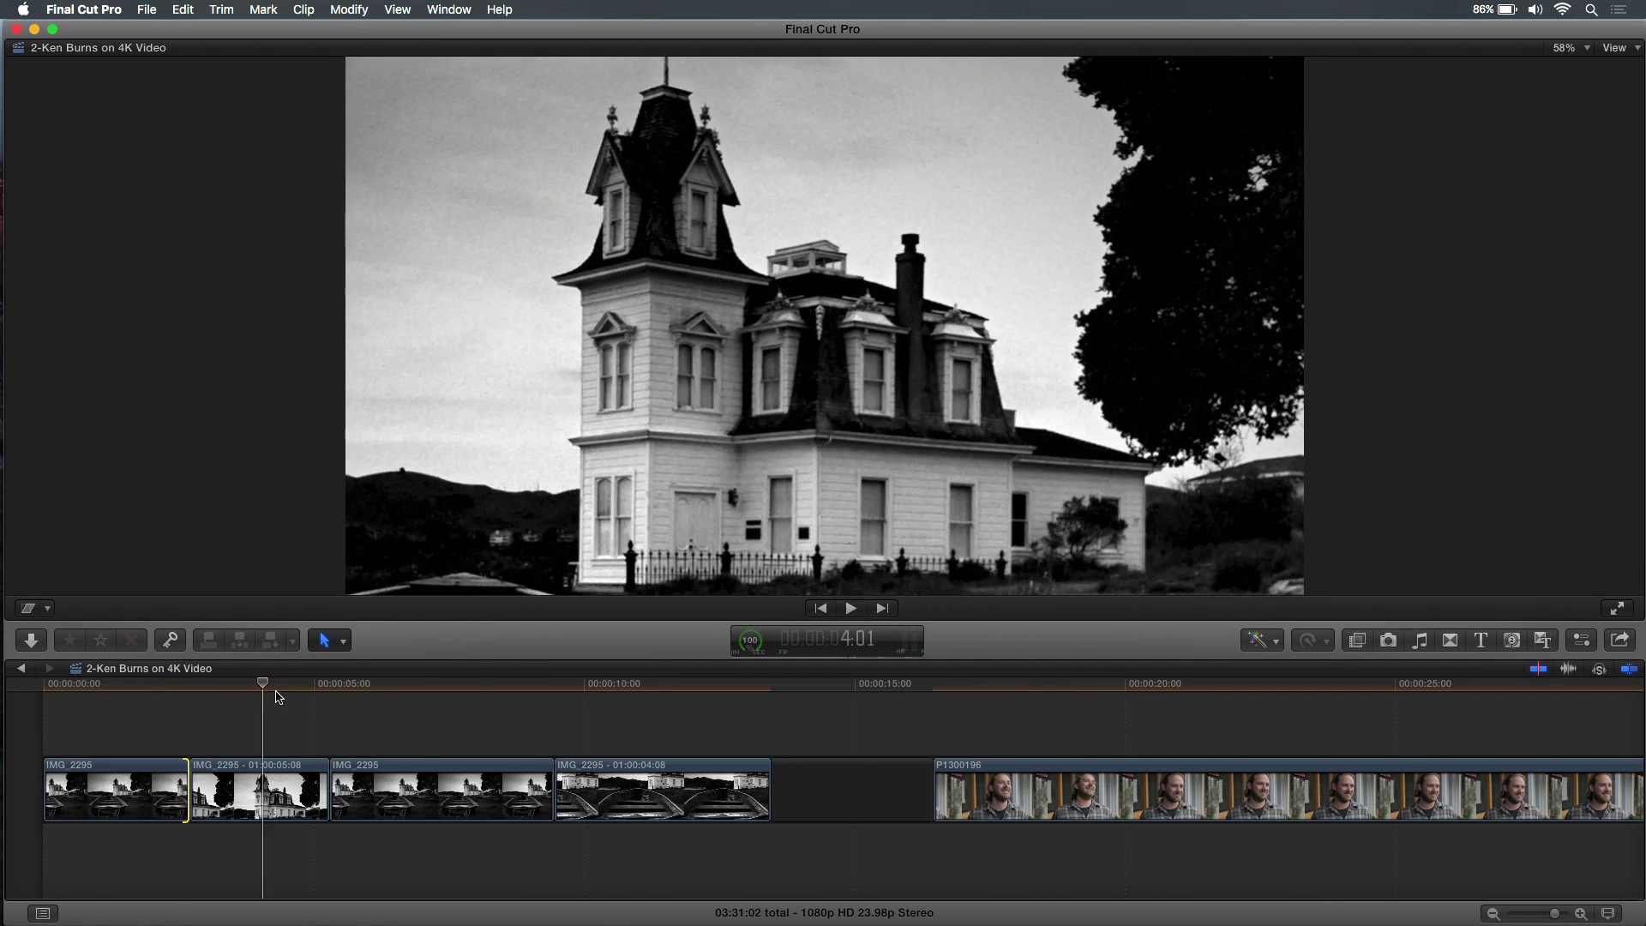
Blade the P1300196 interview clip at two successive cut points
scroll(334, 694, right, 10)
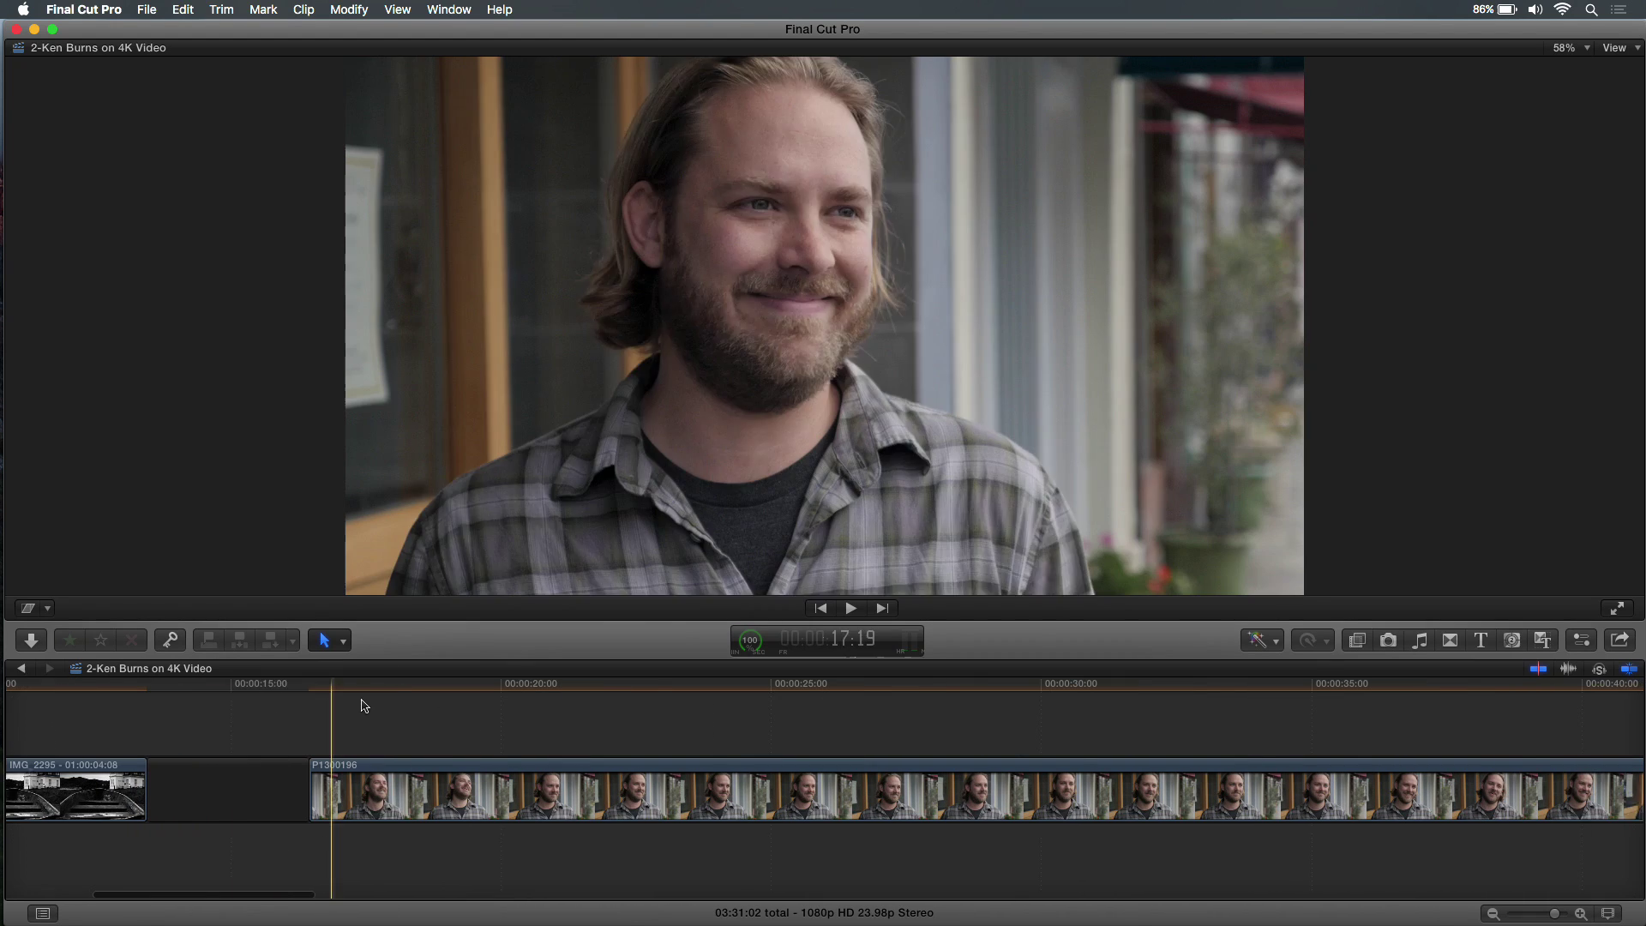
drag(288, 695, 470, 698)
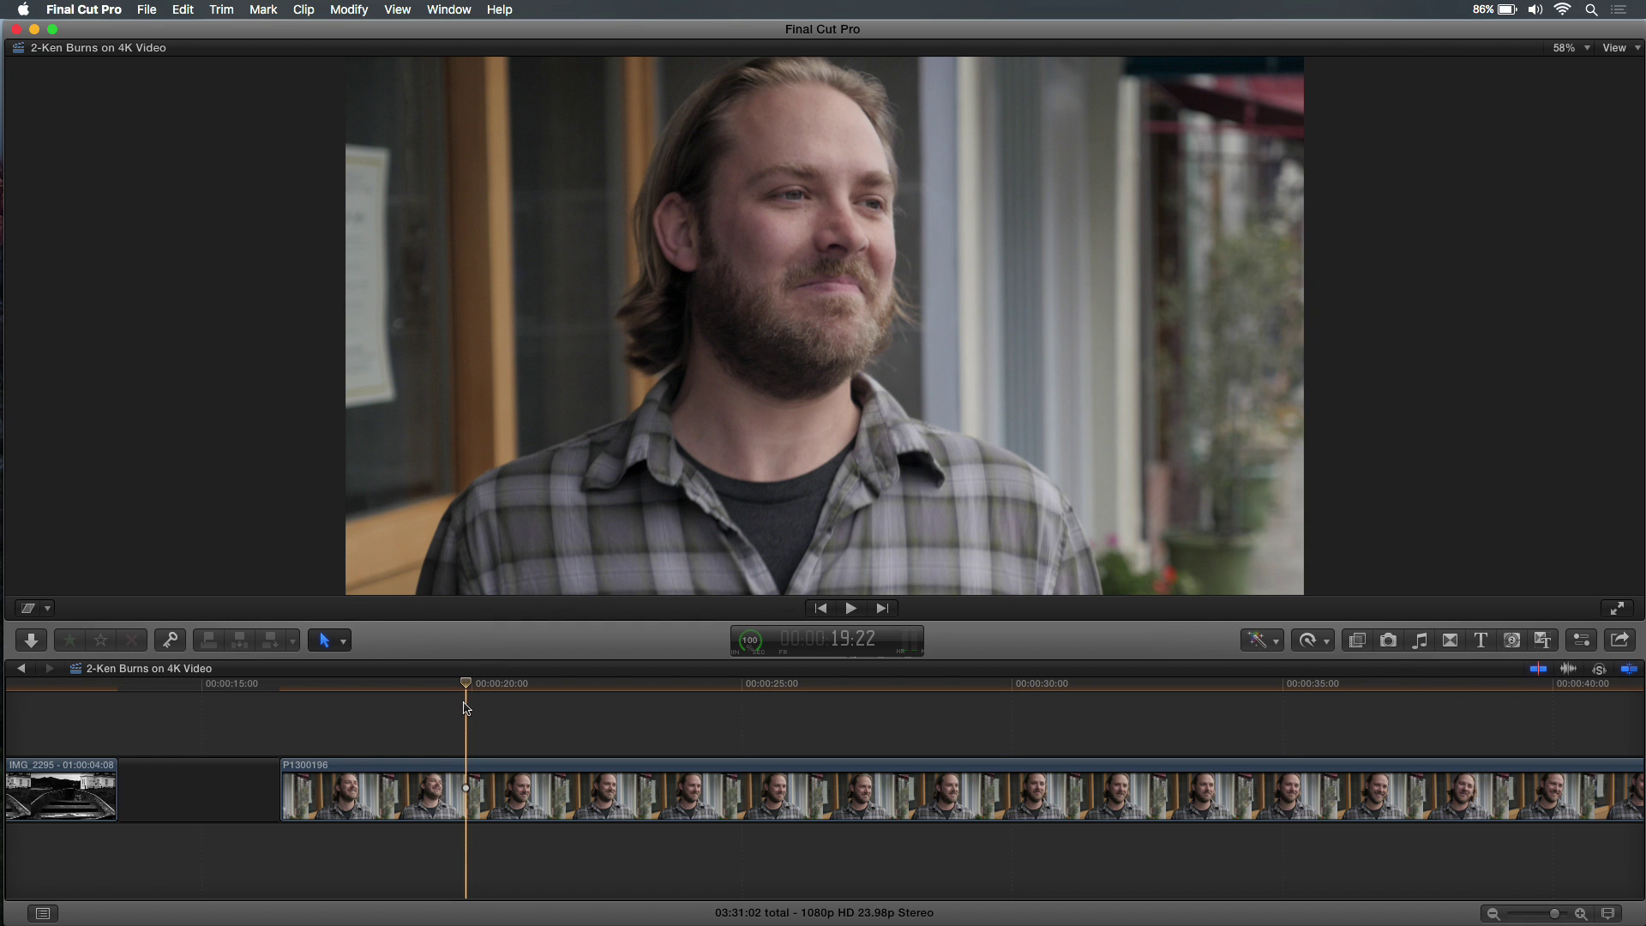
key(super+b)
key(space)
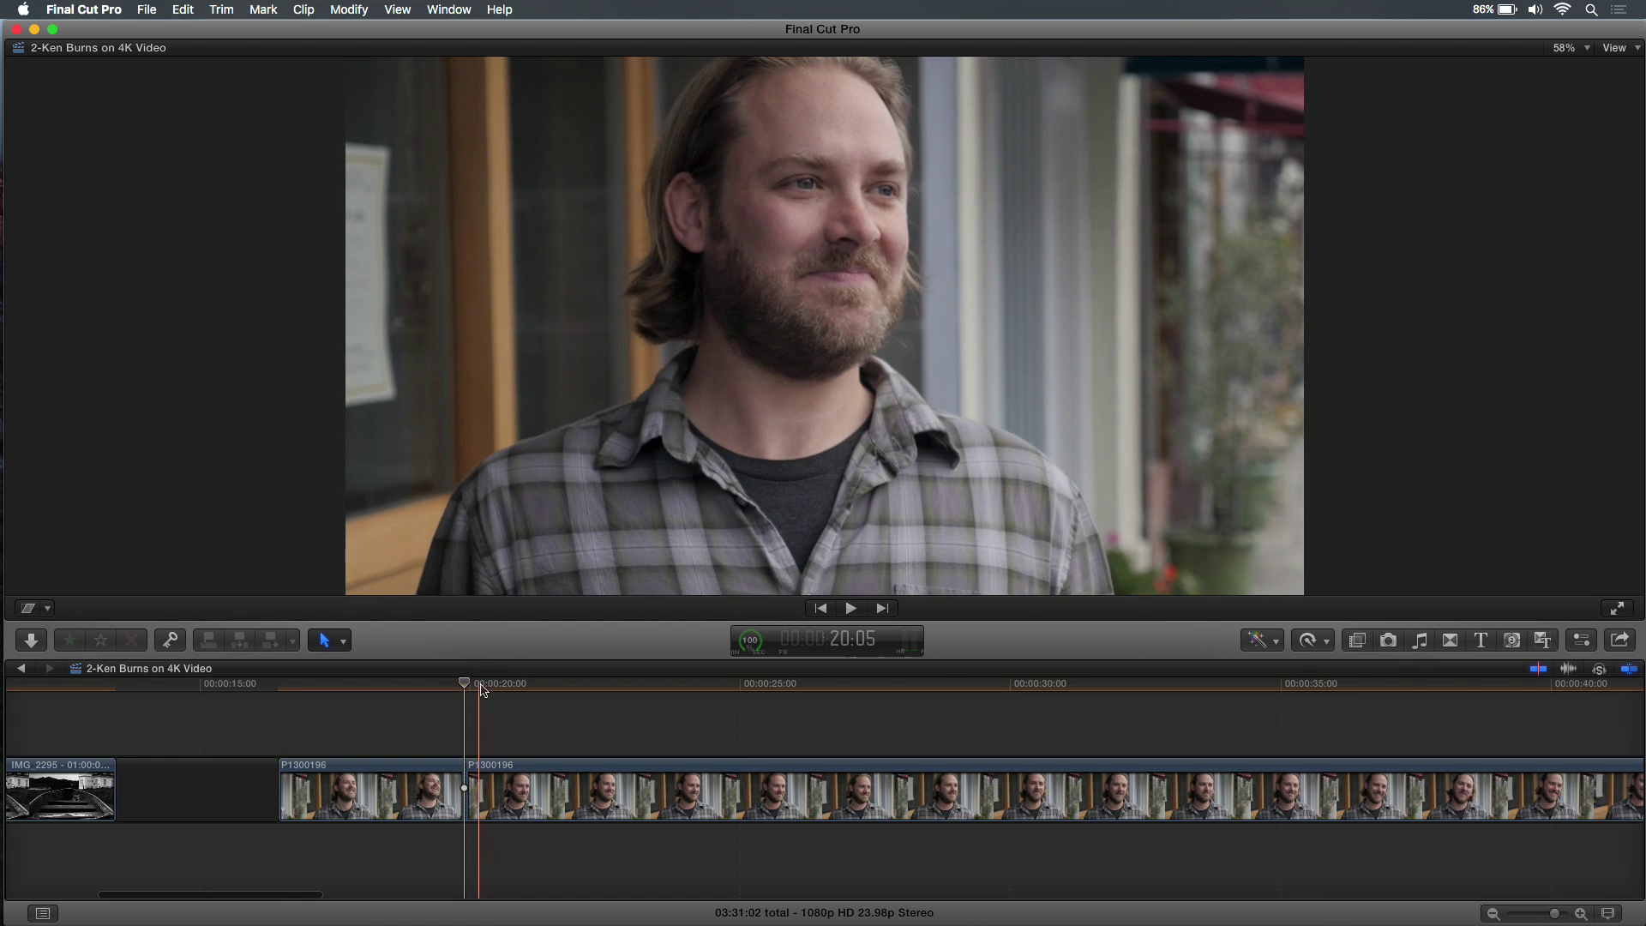
drag(553, 693, 815, 707)
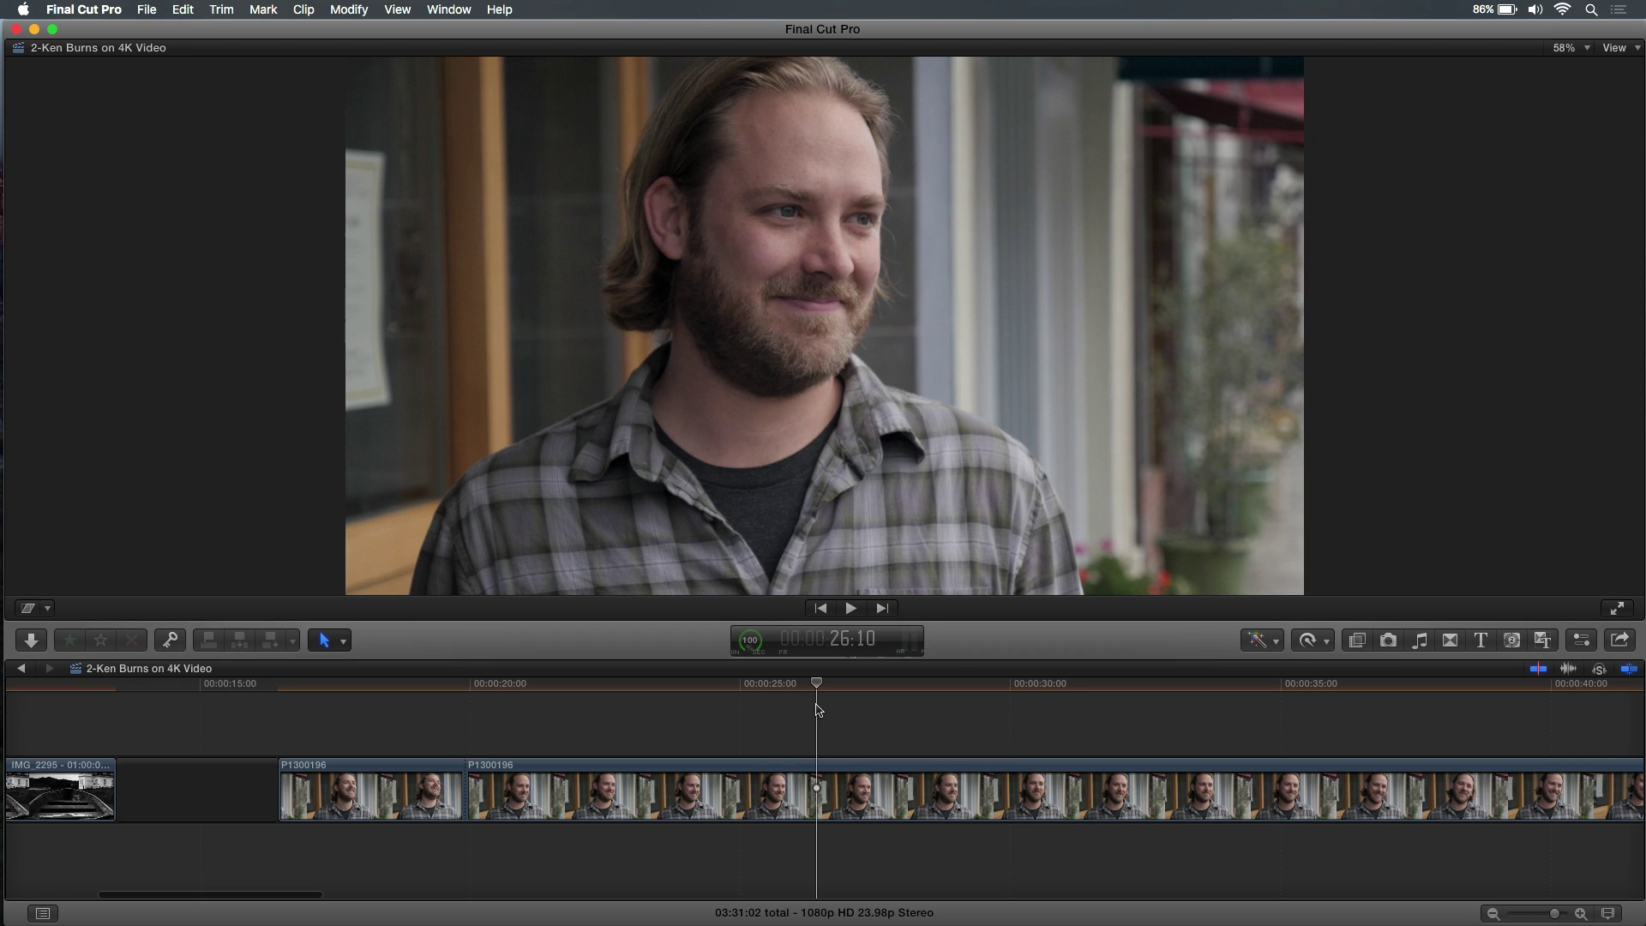
key(super+b)
Scrub back and play through the split interview segments to review the cuts
drag(839, 699, 1170, 691)
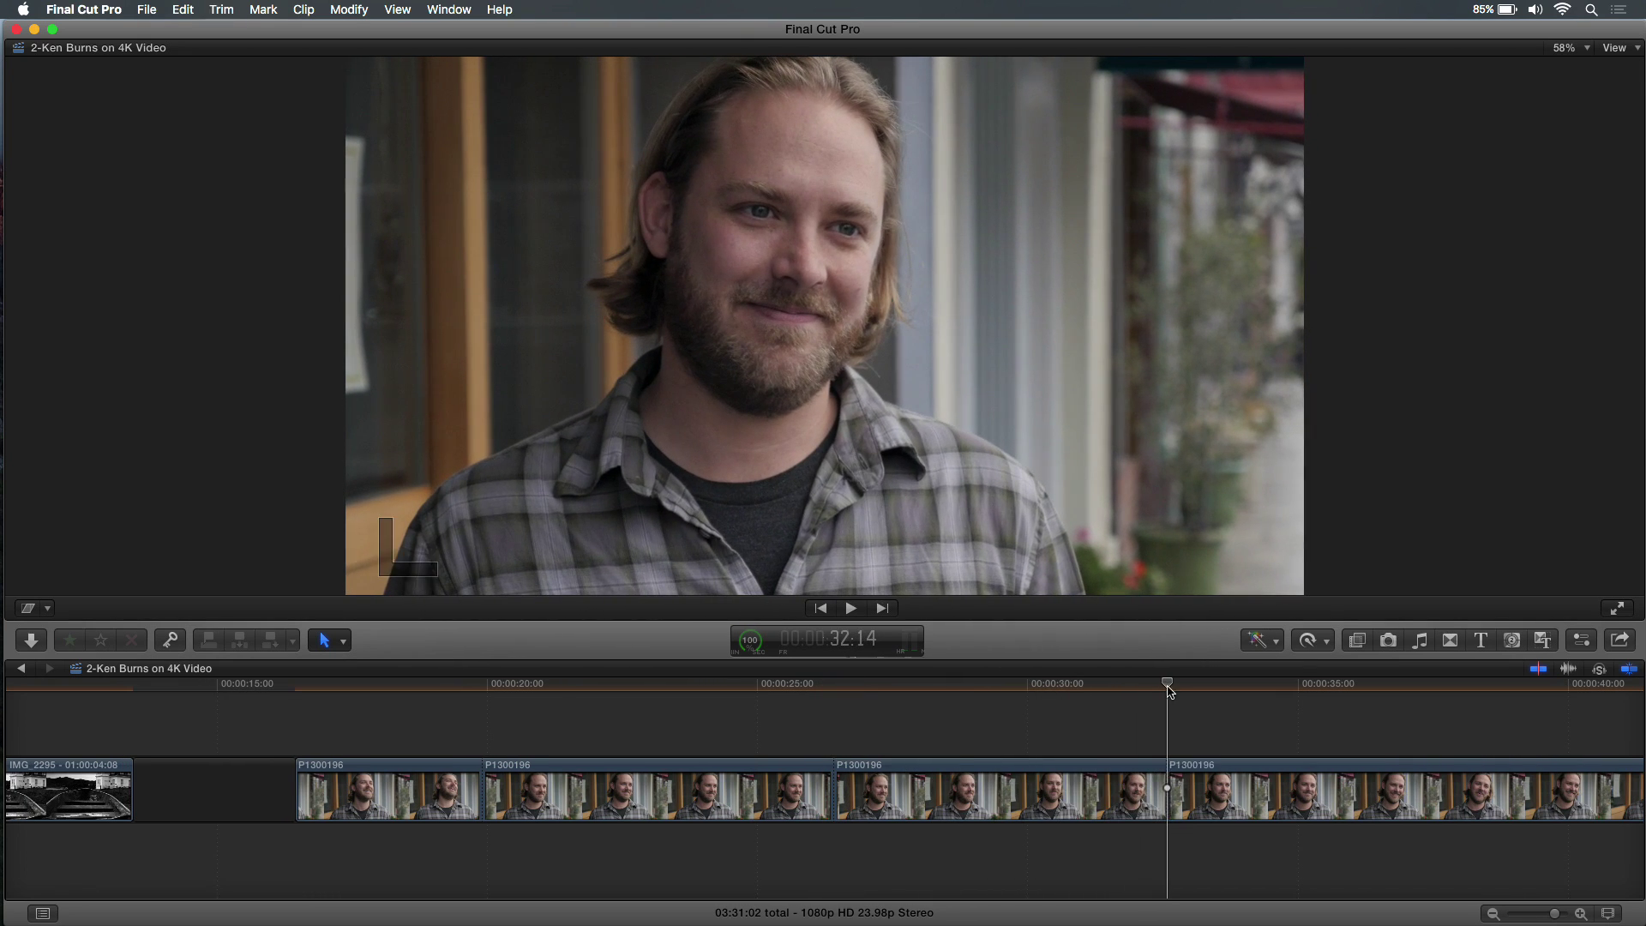
drag(1170, 691, 391, 702)
key(space)
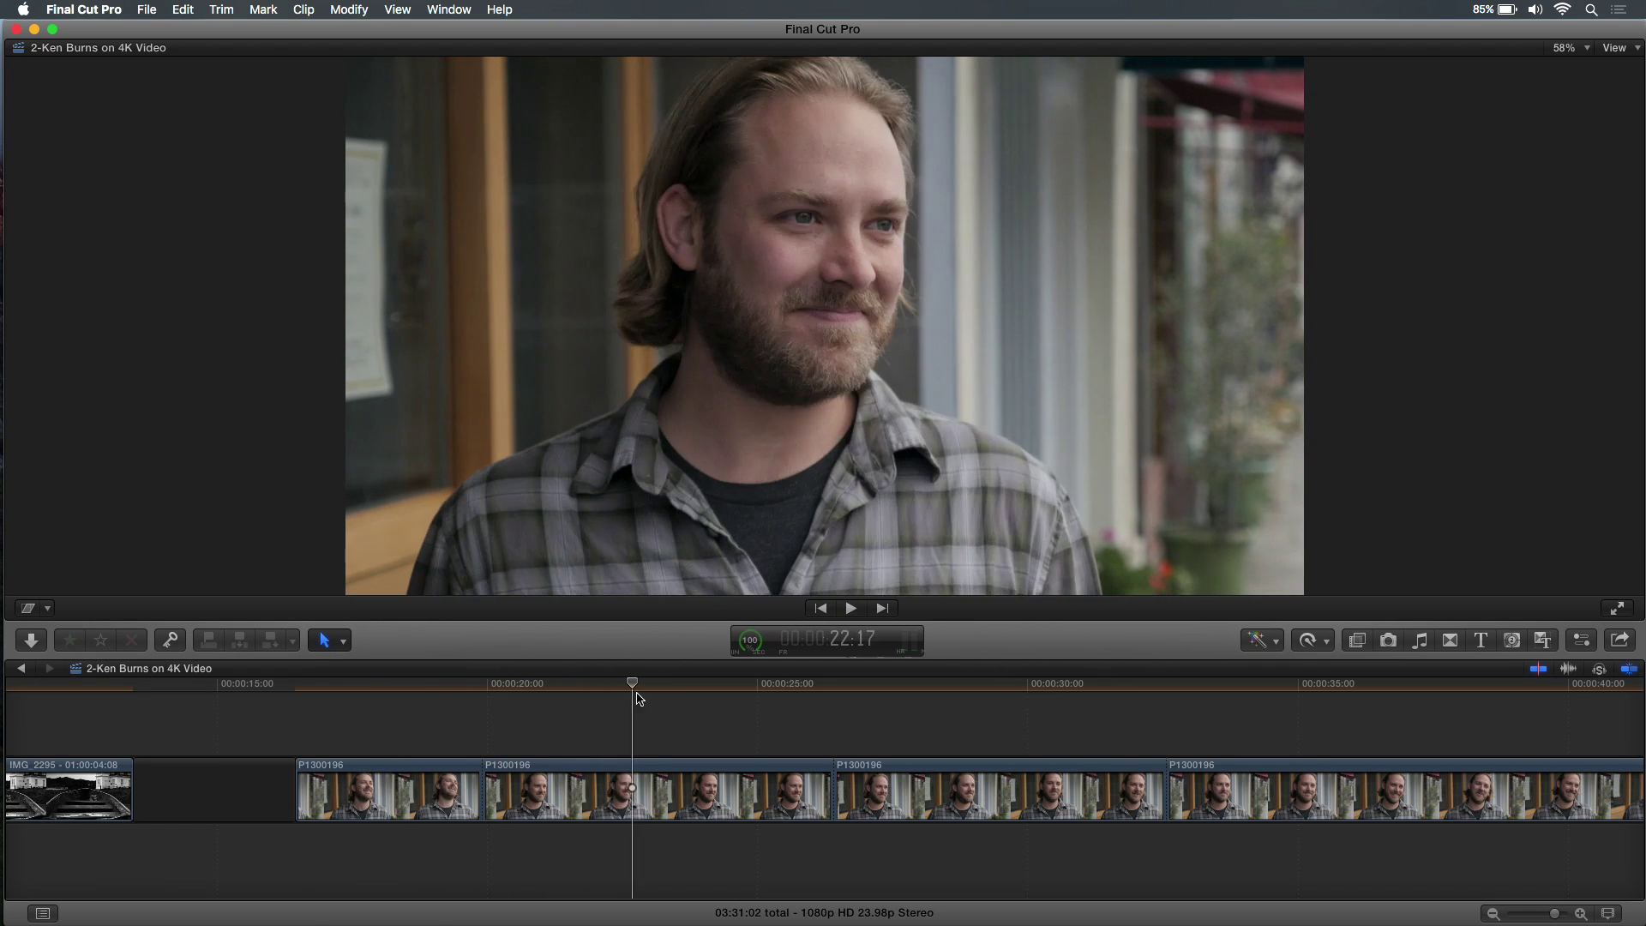
scroll(635, 699, right, 1)
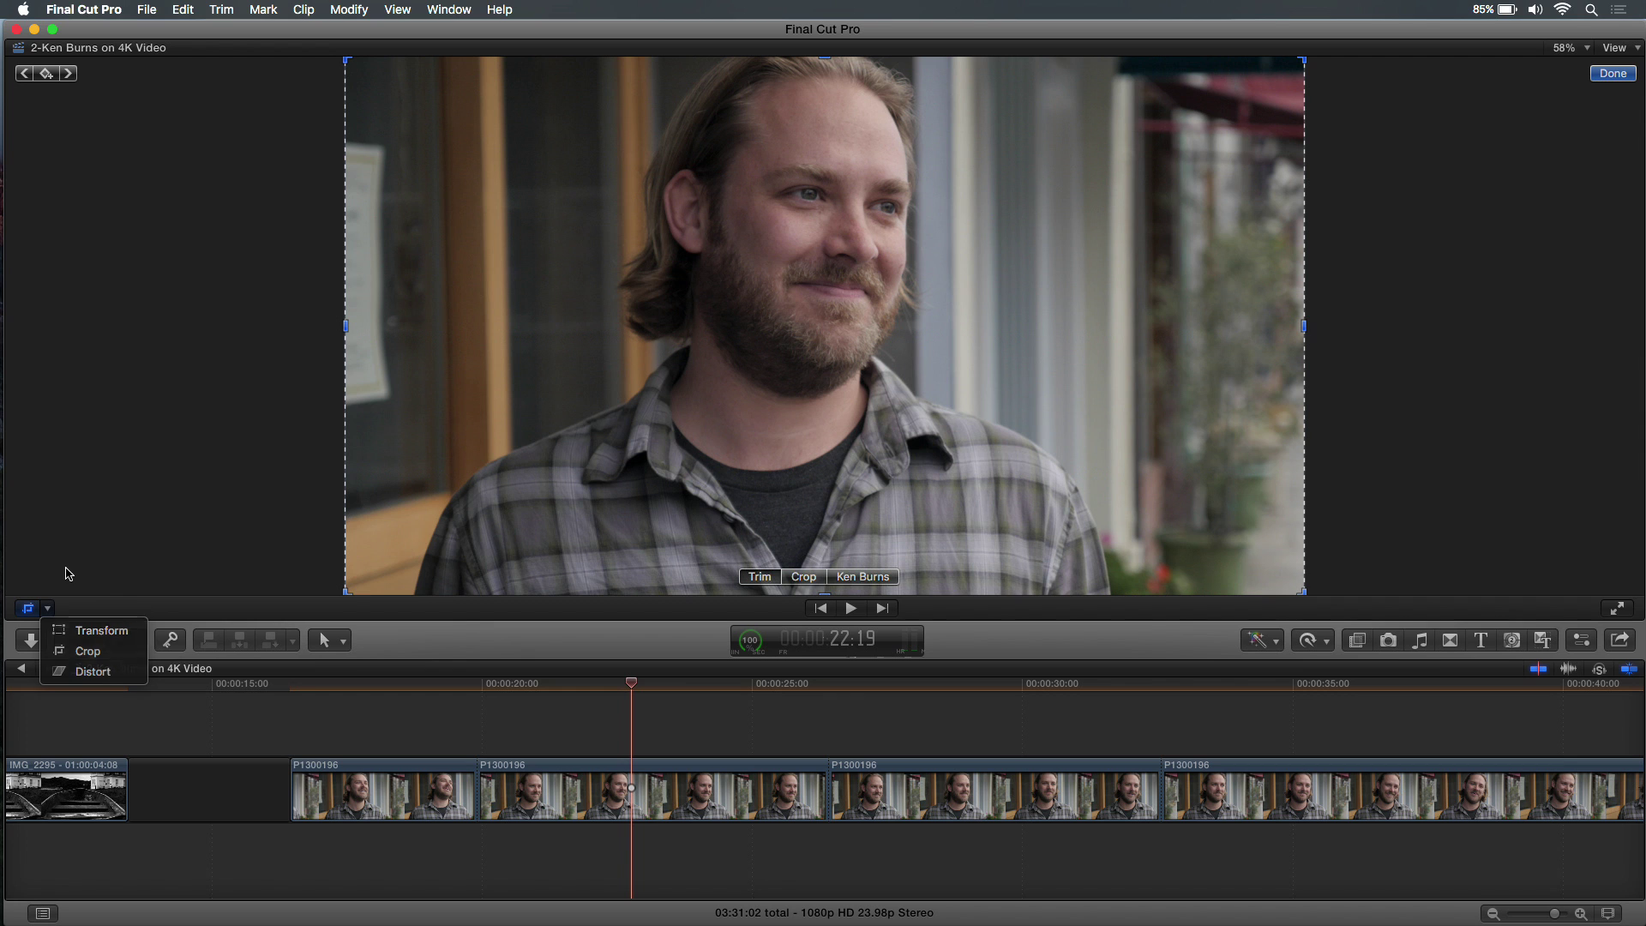
Apply a Ken Burns move, shrinking and centering the red End rectangle on the man's face
click(863, 577)
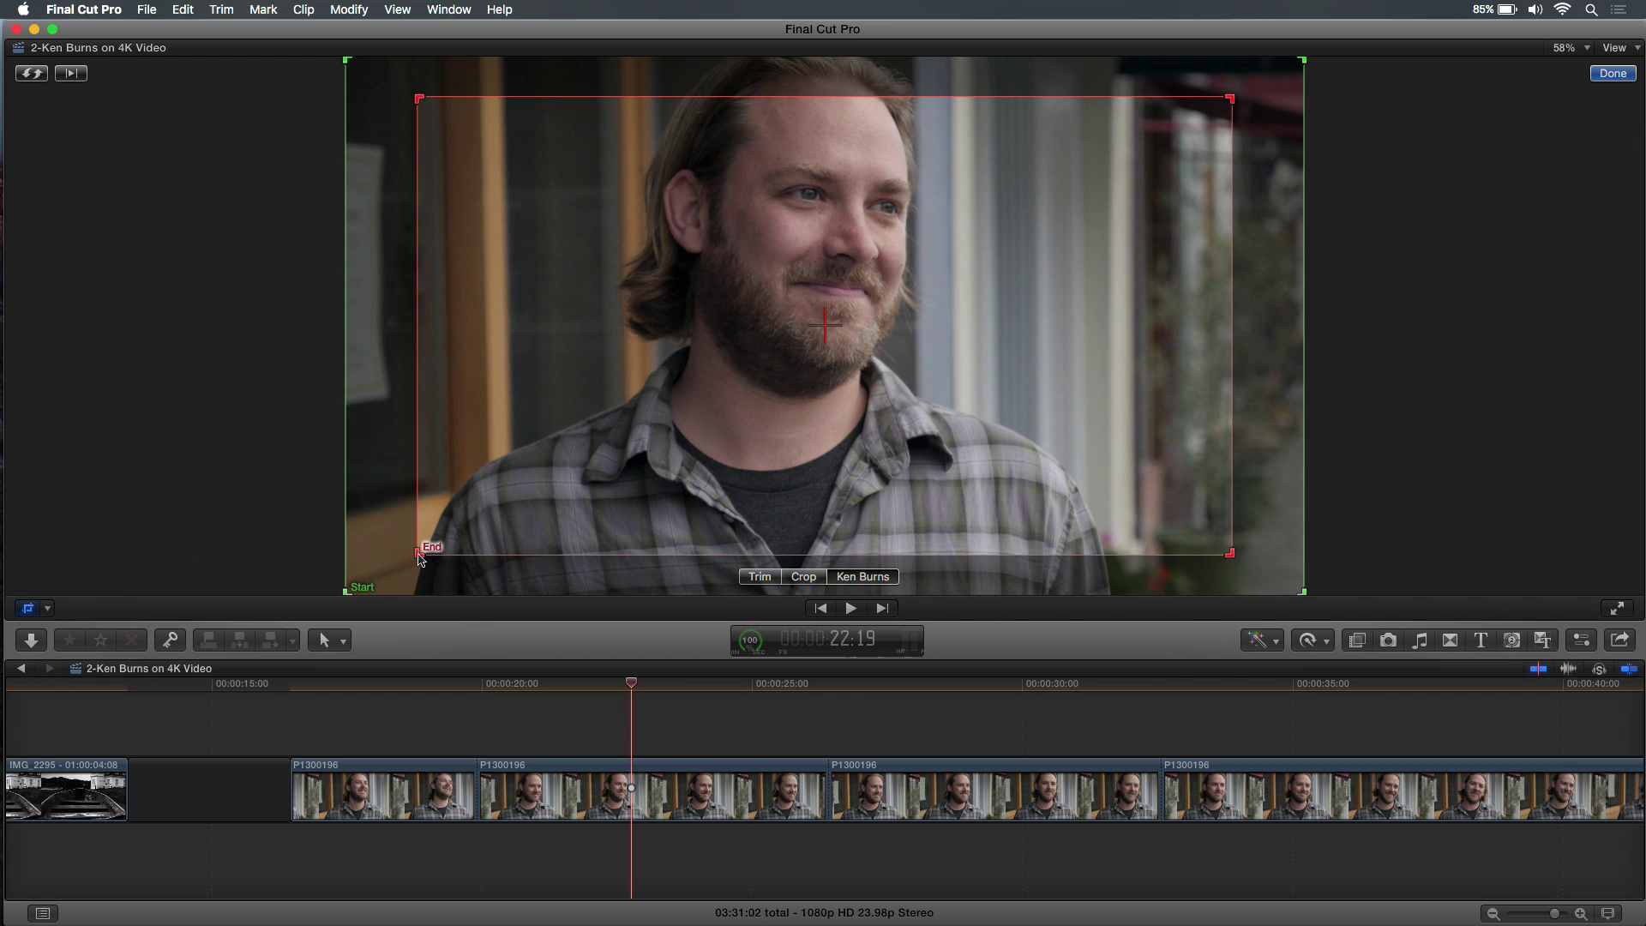
drag(422, 556, 589, 436)
drag(649, 385, 720, 339)
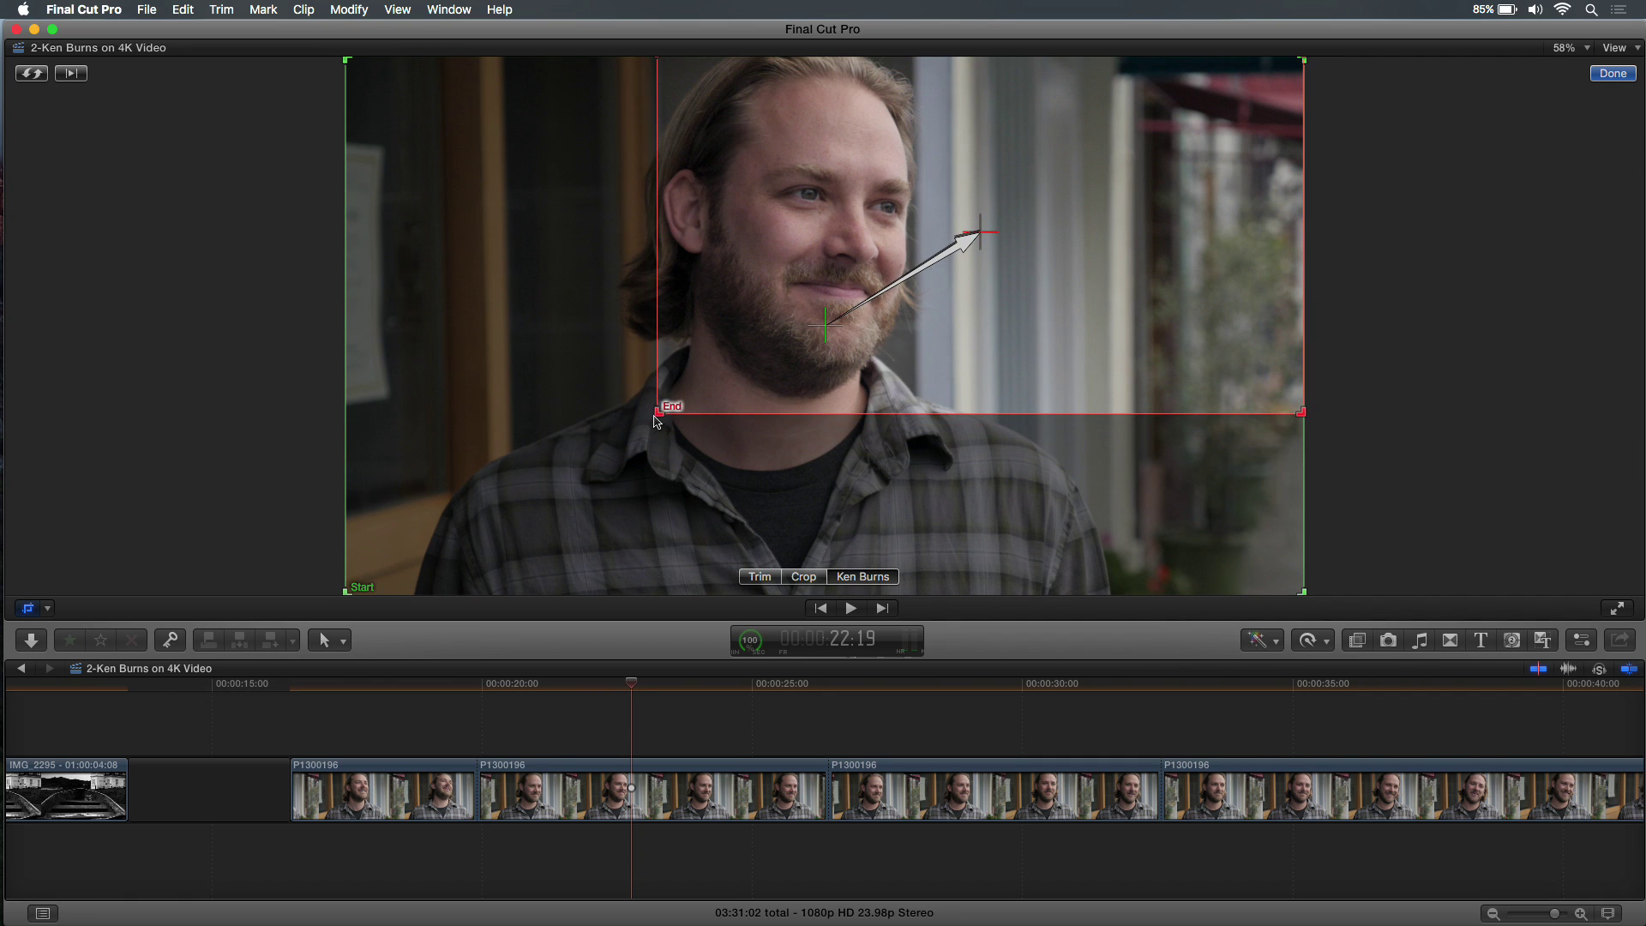
mouse_move(660, 417)
mouse_down()
mouse_move(687, 391)
mouse_move(661, 414)
mouse_up()
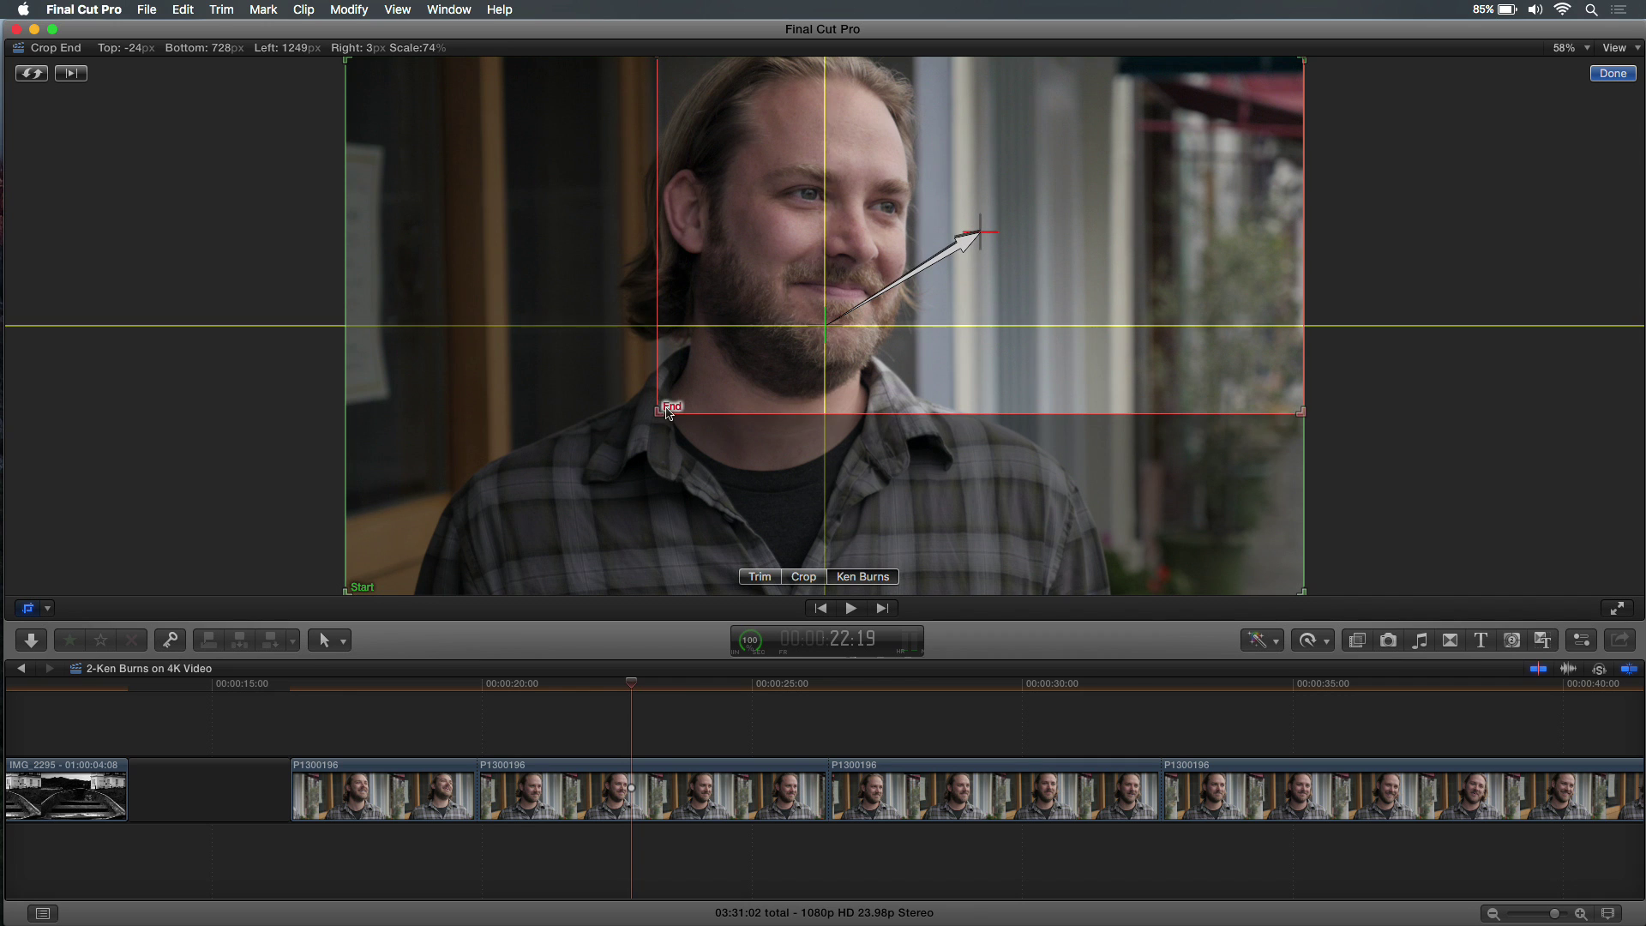
drag(844, 386, 737, 412)
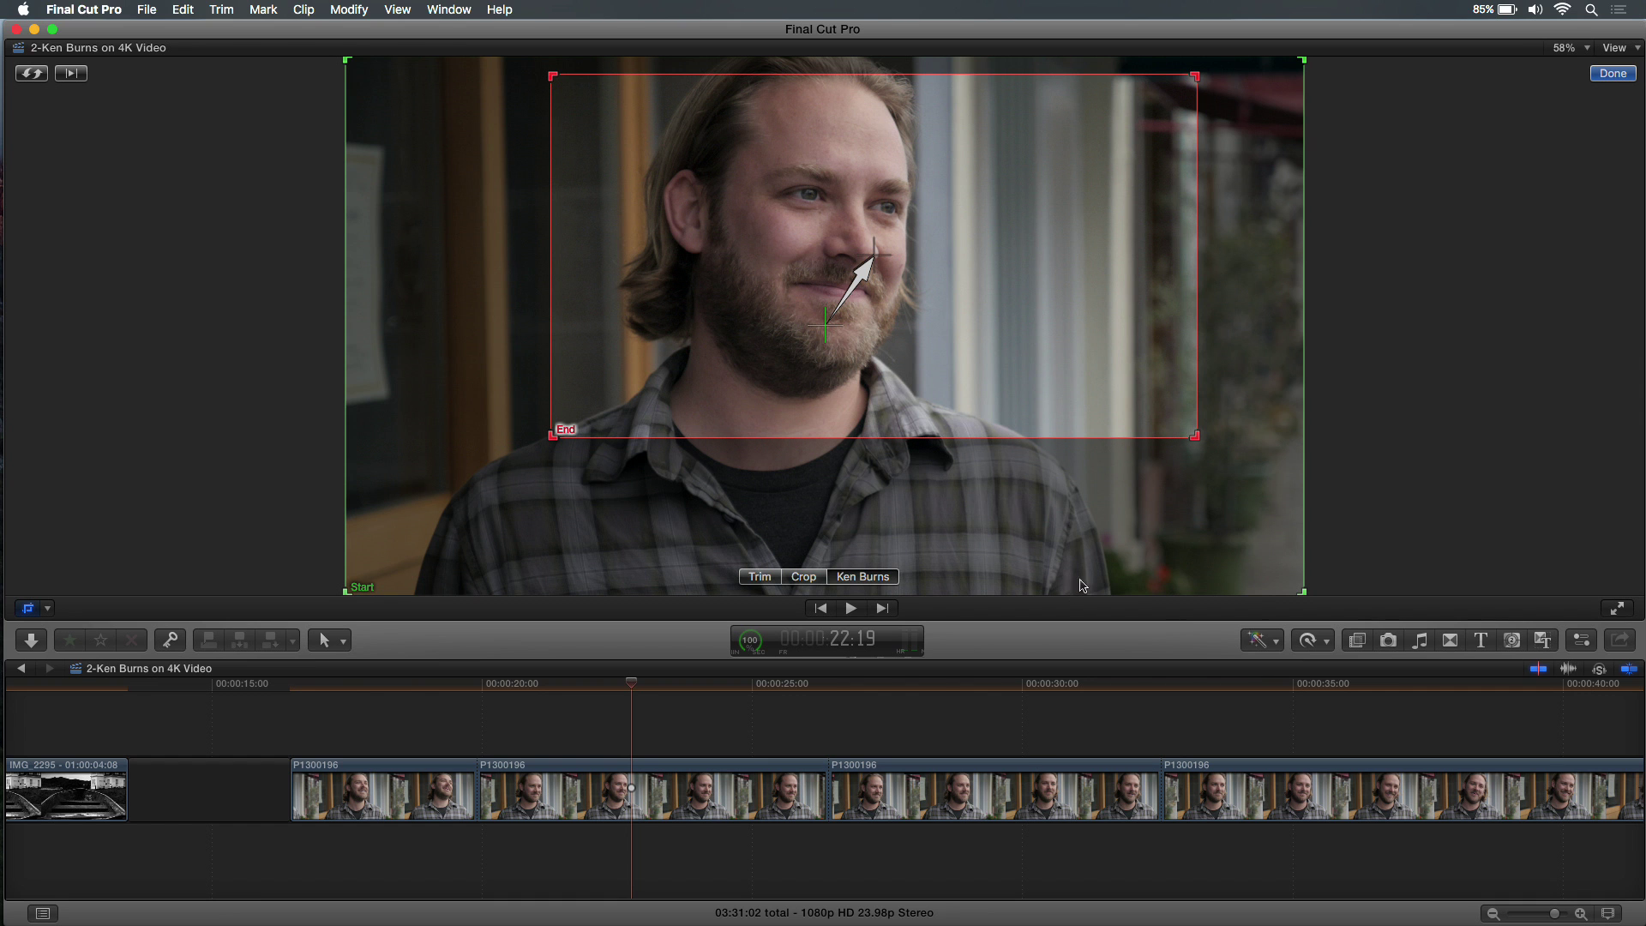
click(1606, 76)
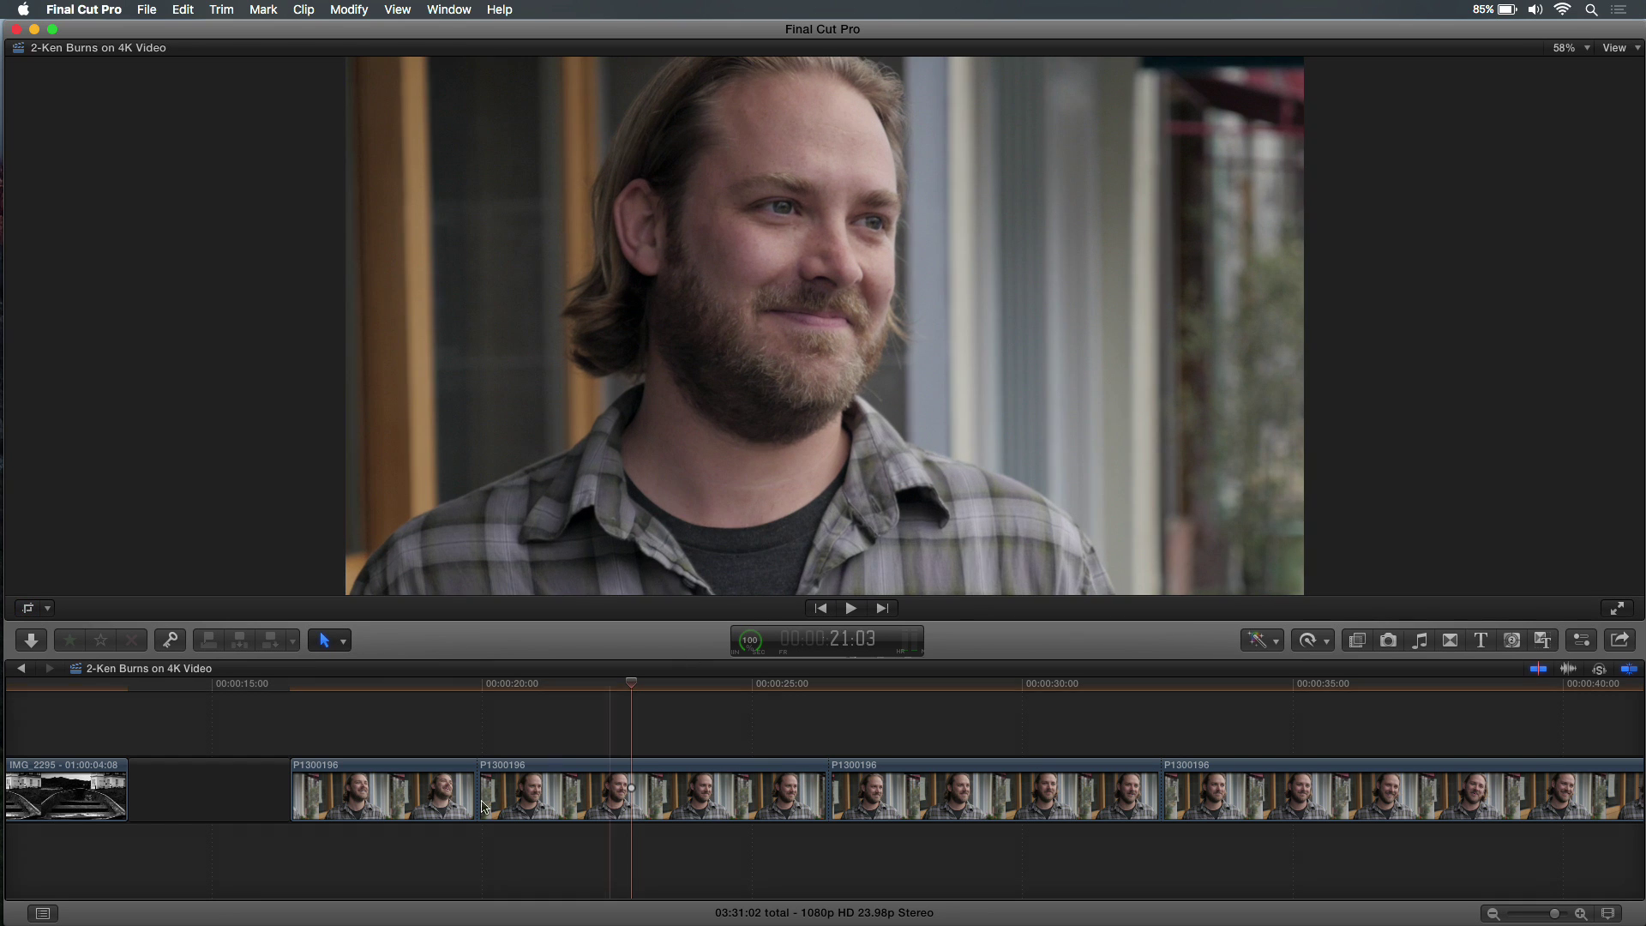
key(space)
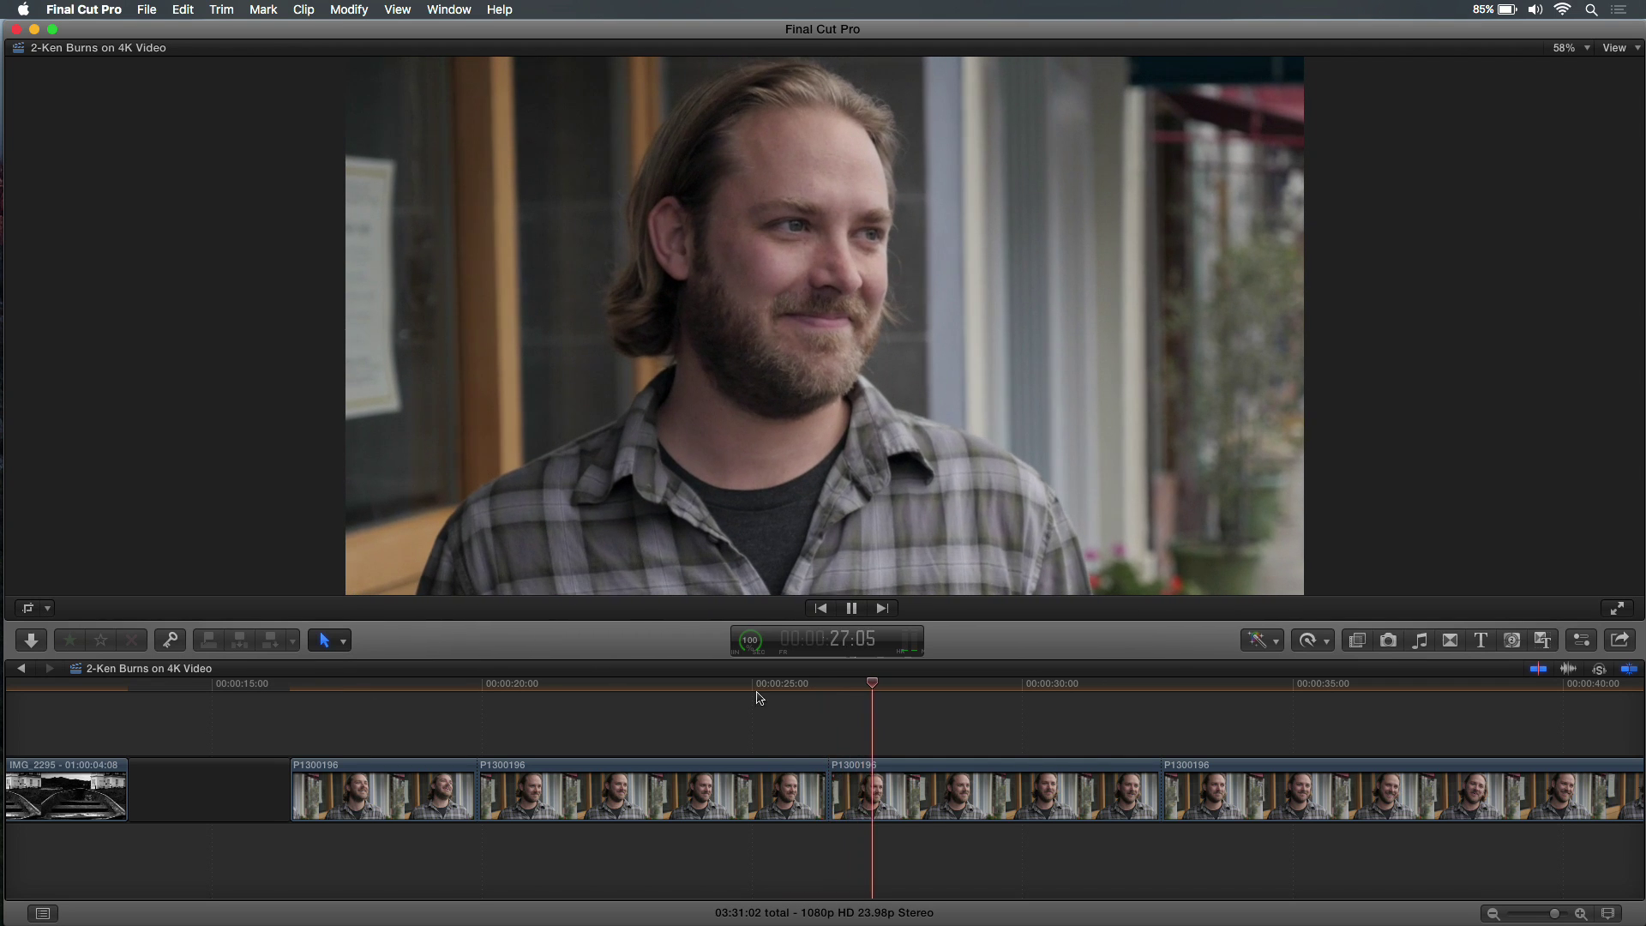
drag(892, 683, 938, 692)
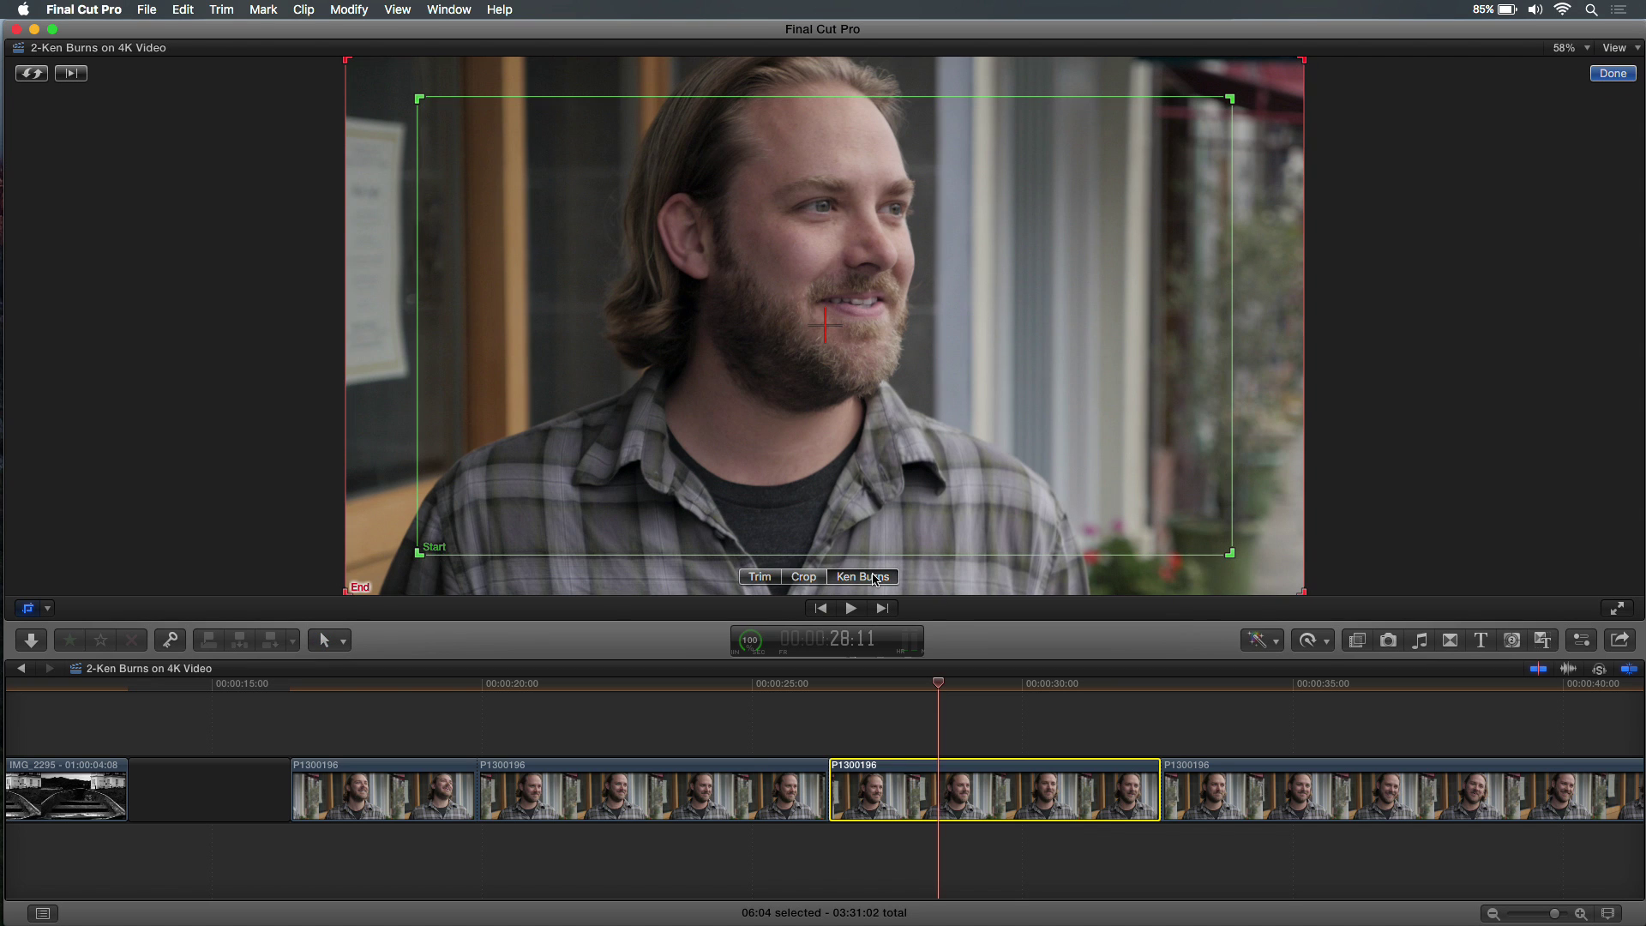
Preview the third segment's Ken Burns zoom-out, then jump back to the second segment's start
drag(949, 690, 985, 699)
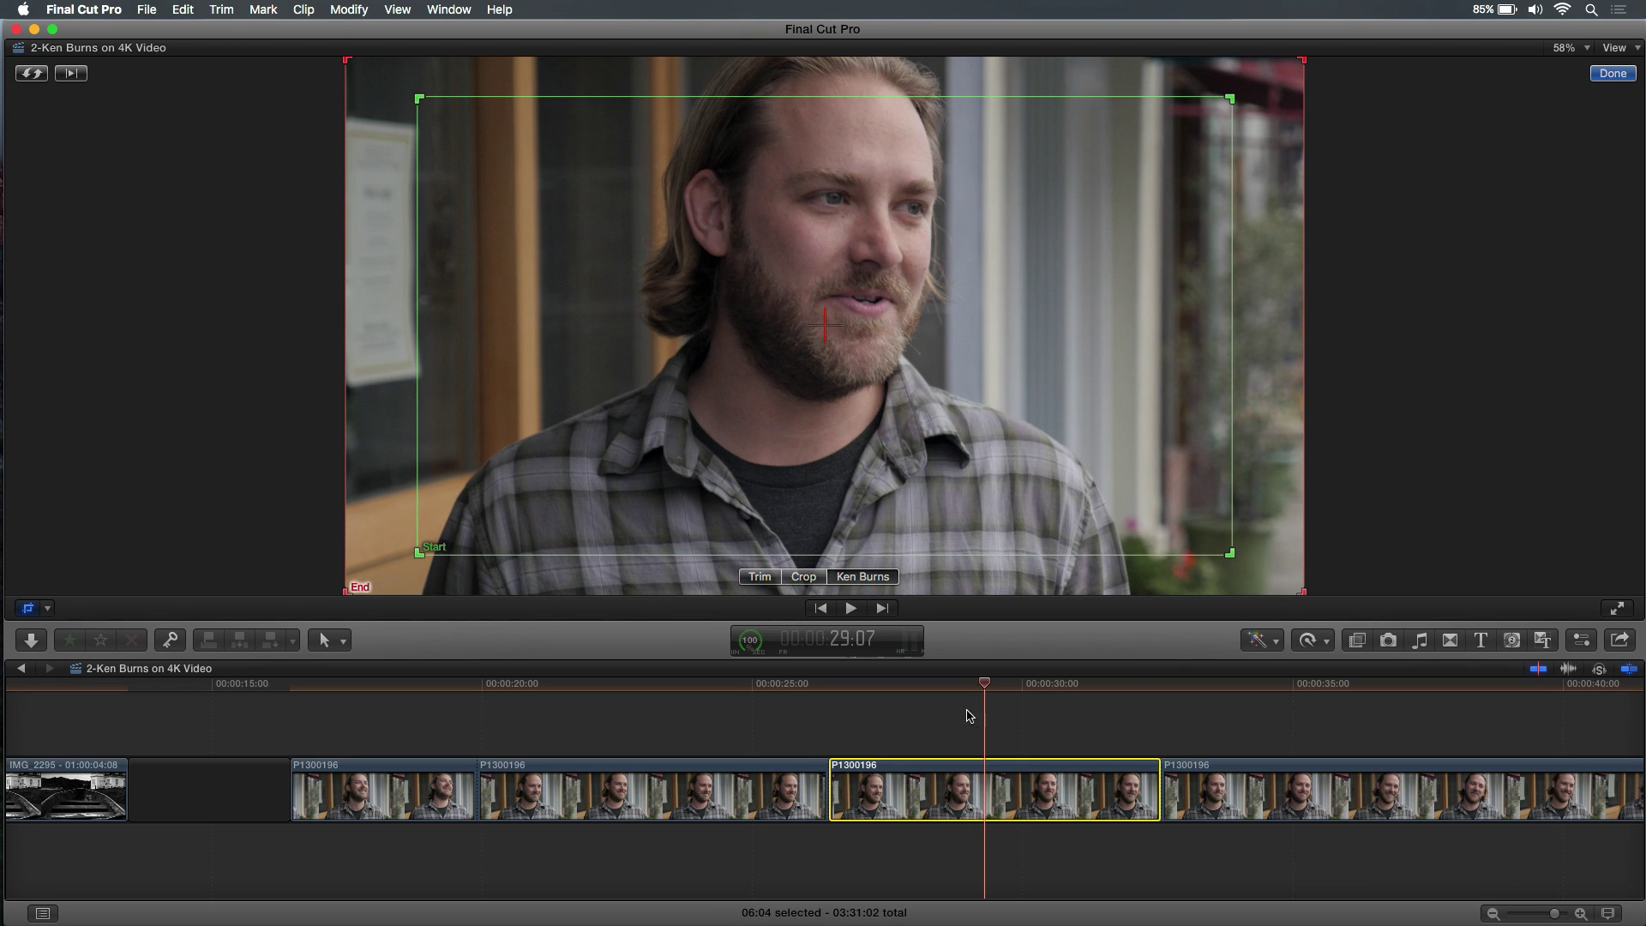
click(967, 714)
drag(716, 684, 766, 683)
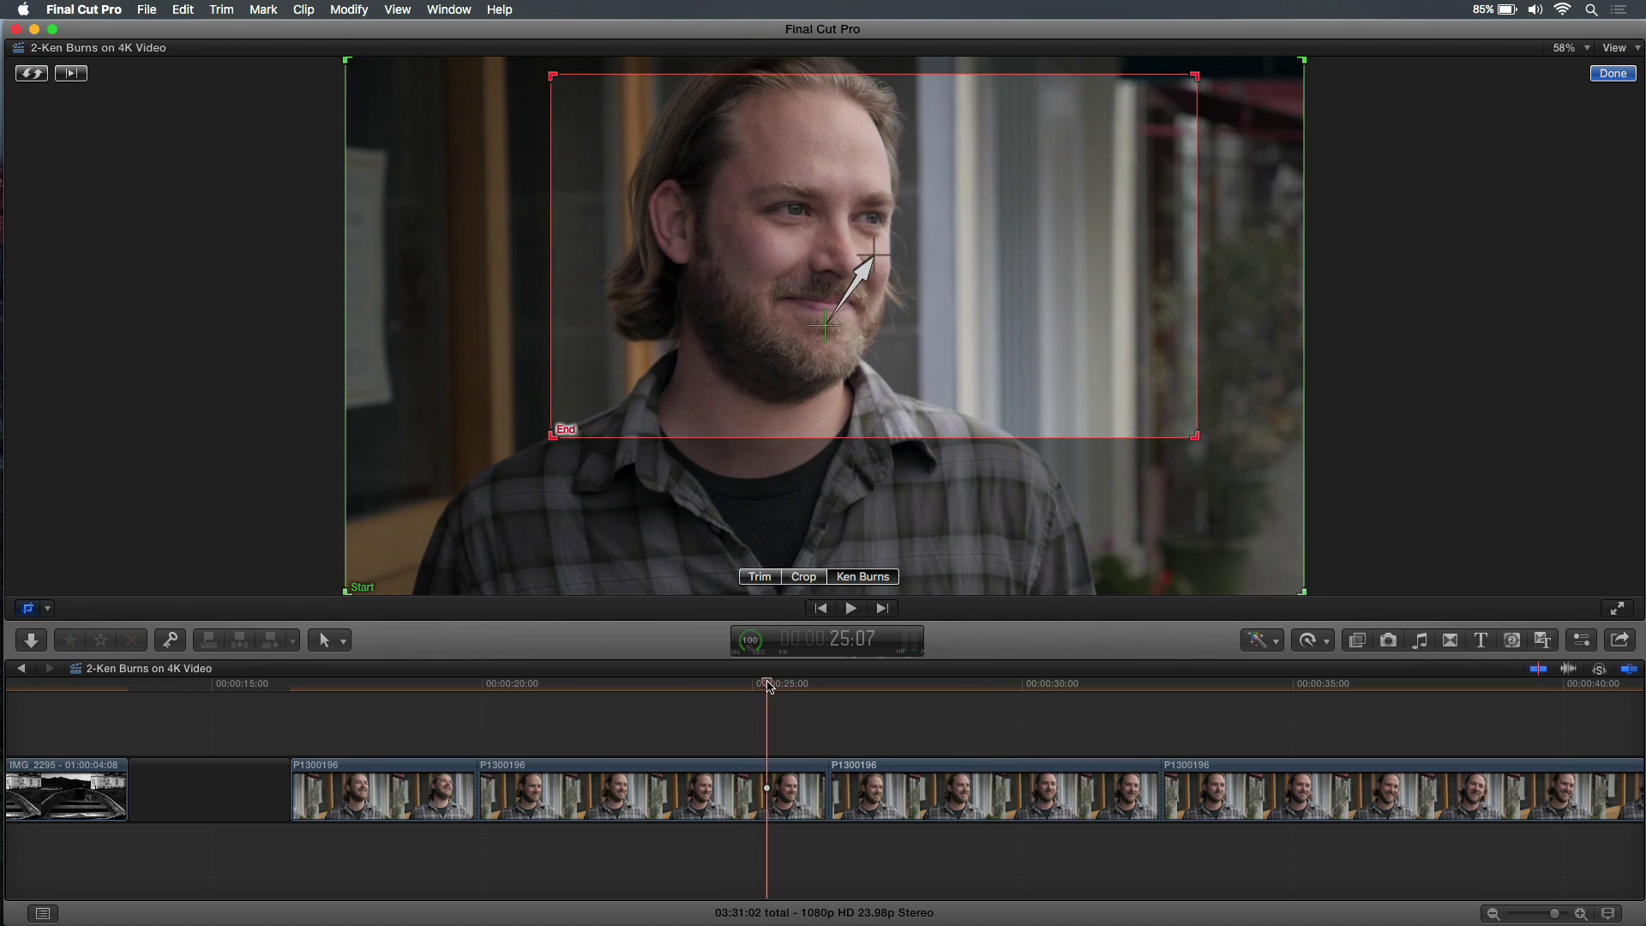
key(Up)
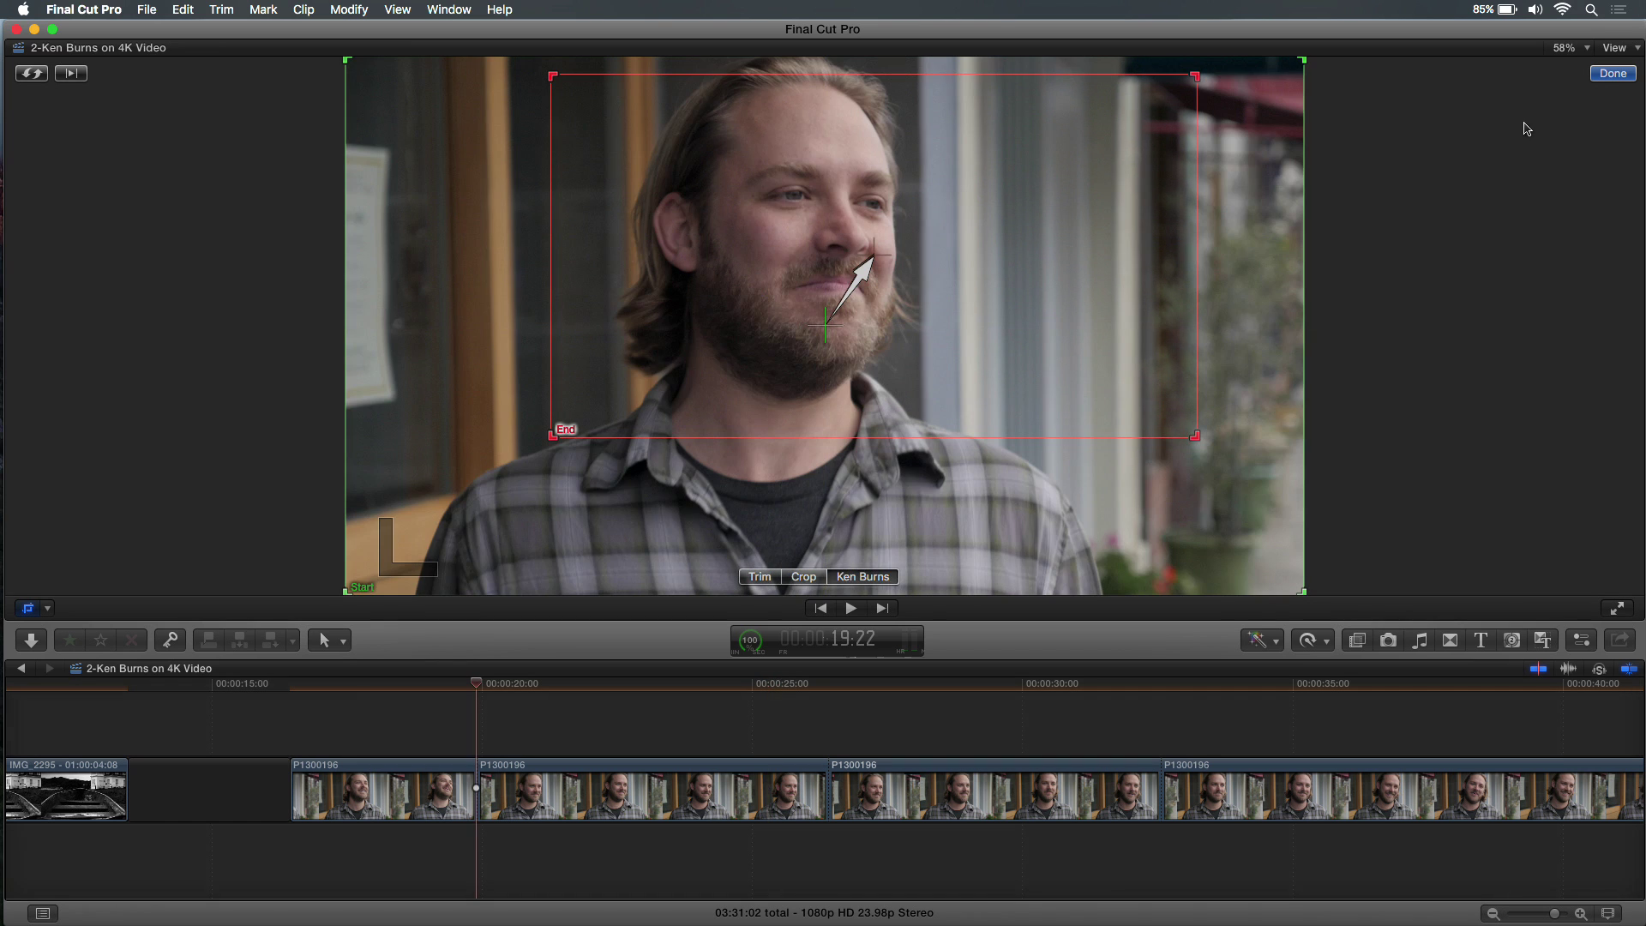
click(1612, 74)
Paste only the Crop attribute from the second interview segment onto the third
drag(569, 695, 737, 702)
click(728, 774)
click(932, 783)
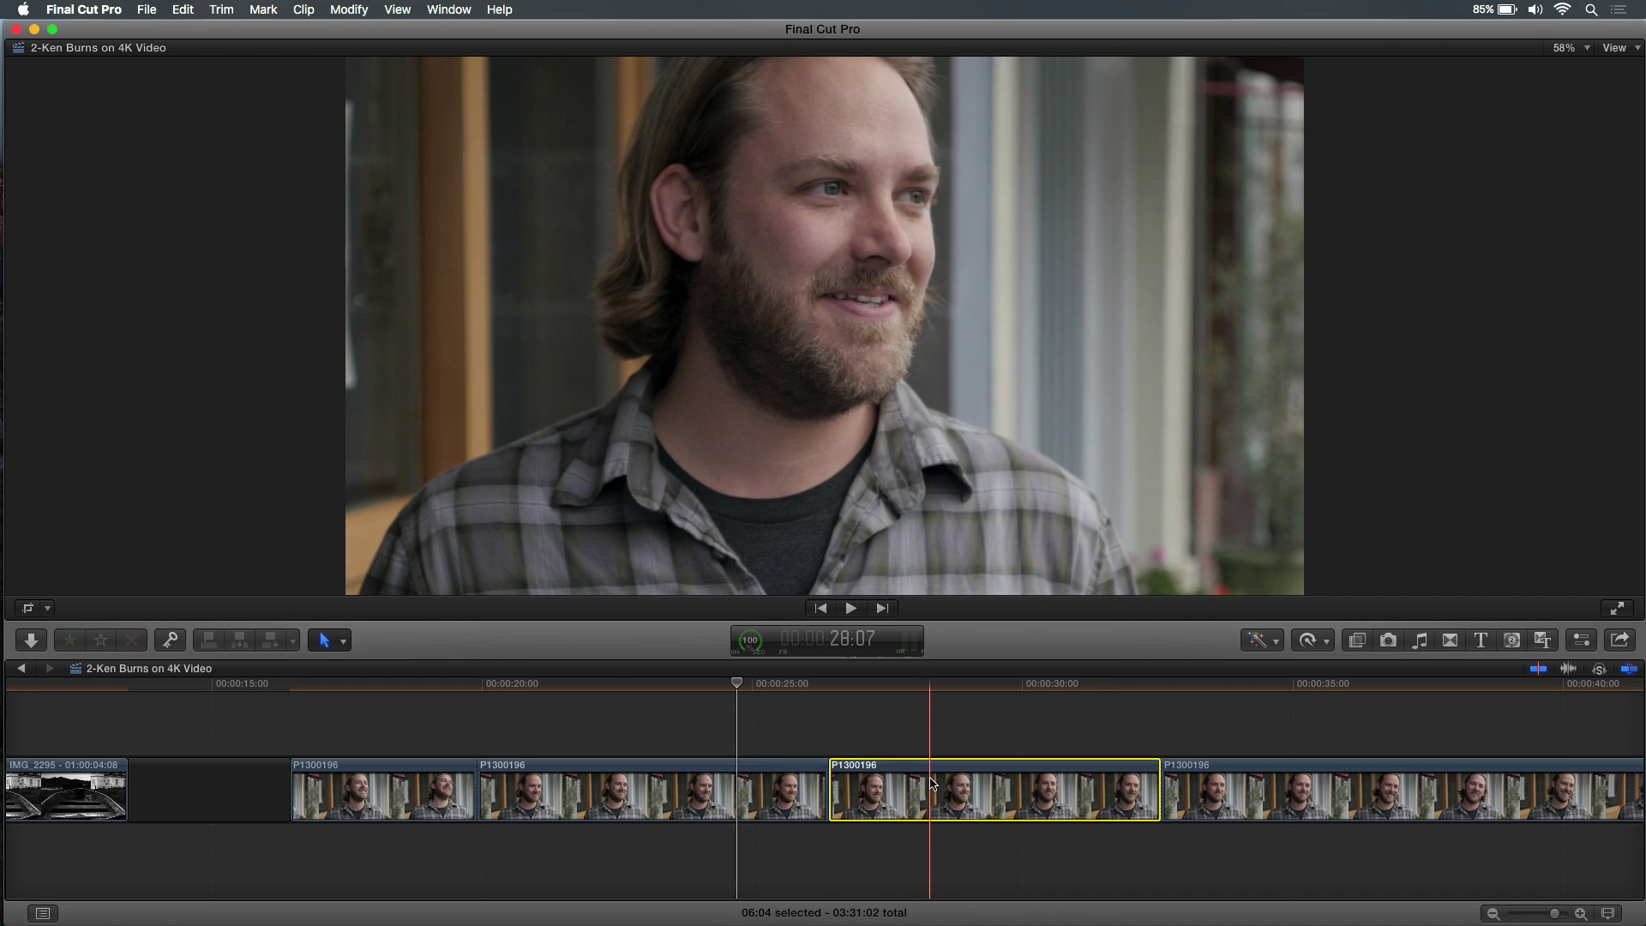
key(super+shift+v)
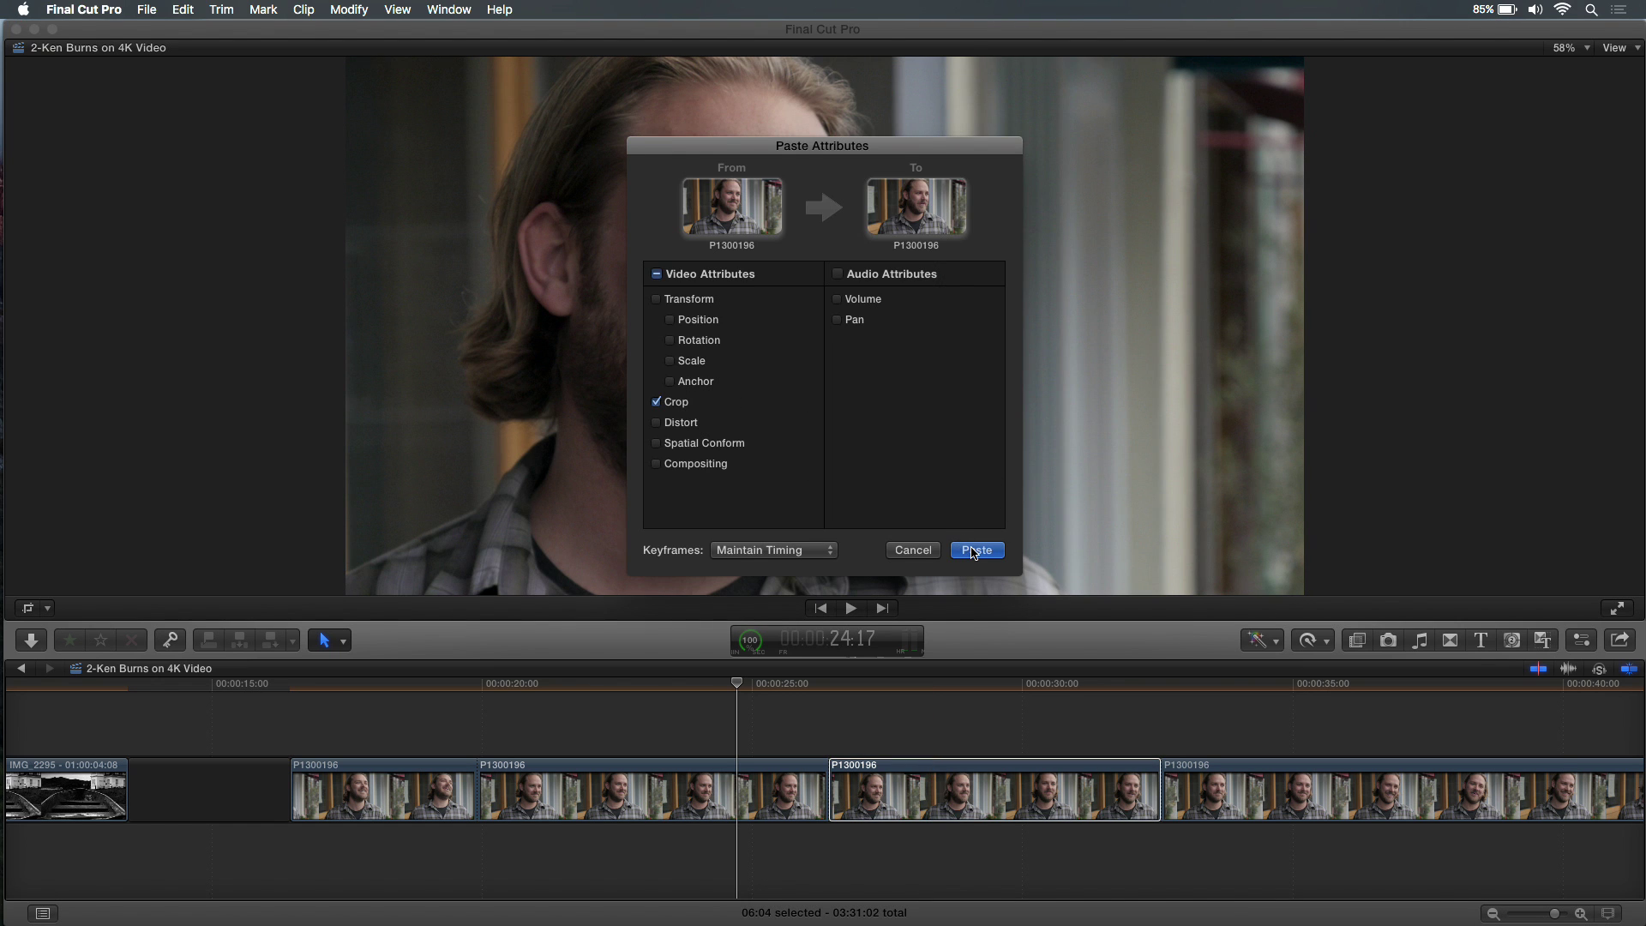
click(974, 554)
Play and scrub through the third segment to review the pasted Ken Burns move
click(930, 702)
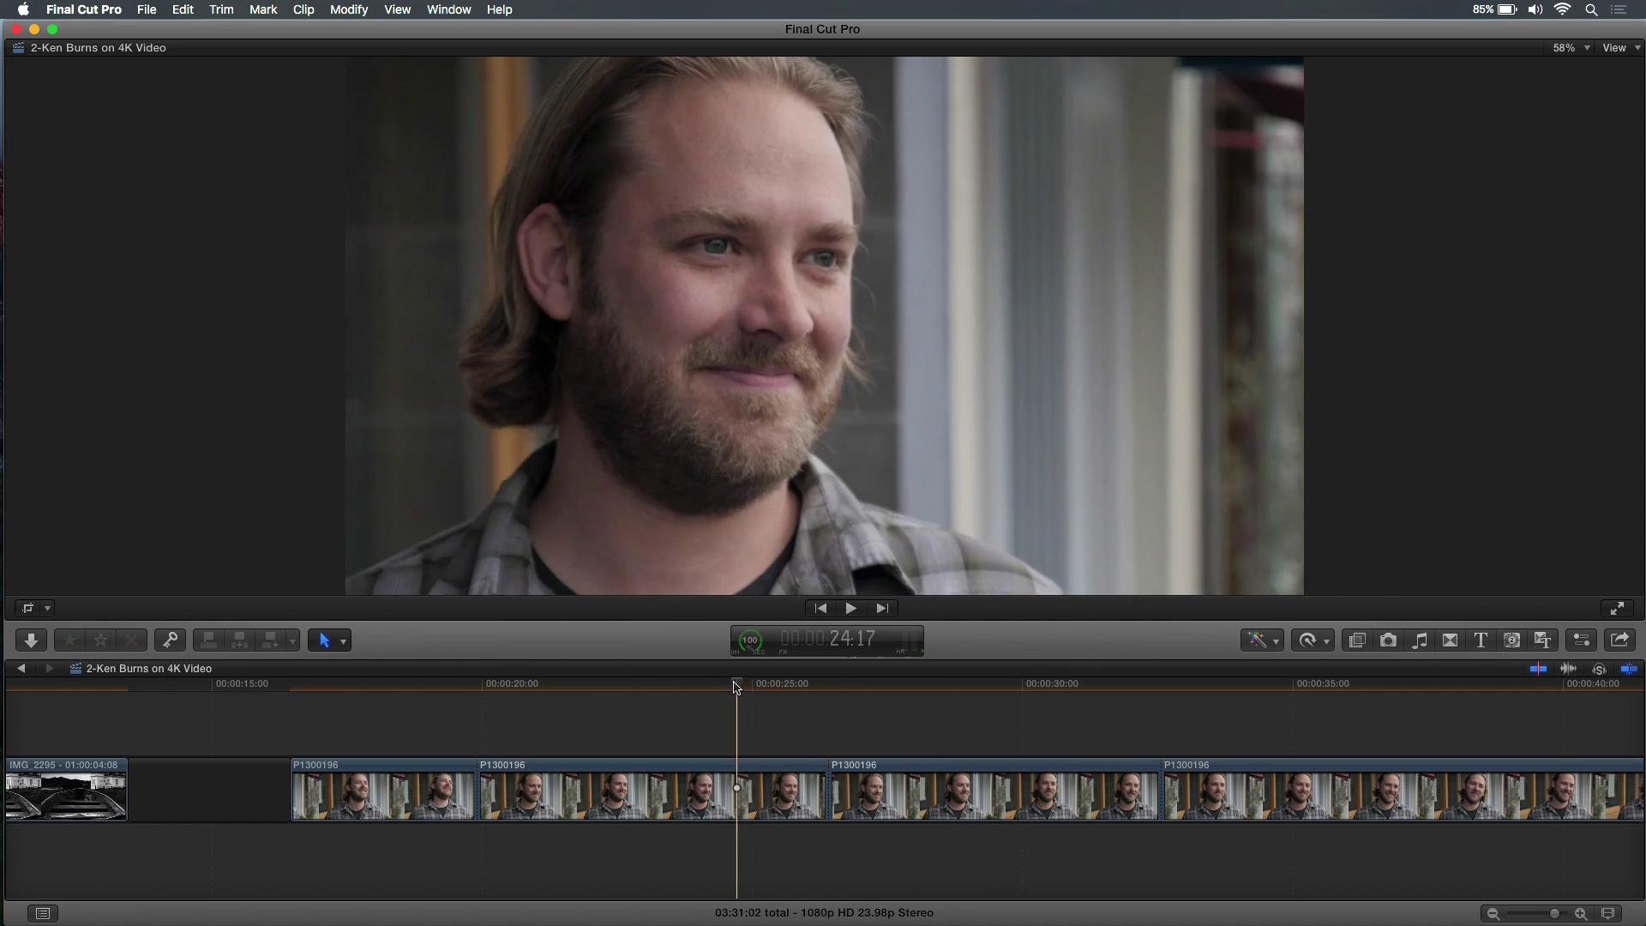
key(space)
drag(841, 697, 989, 703)
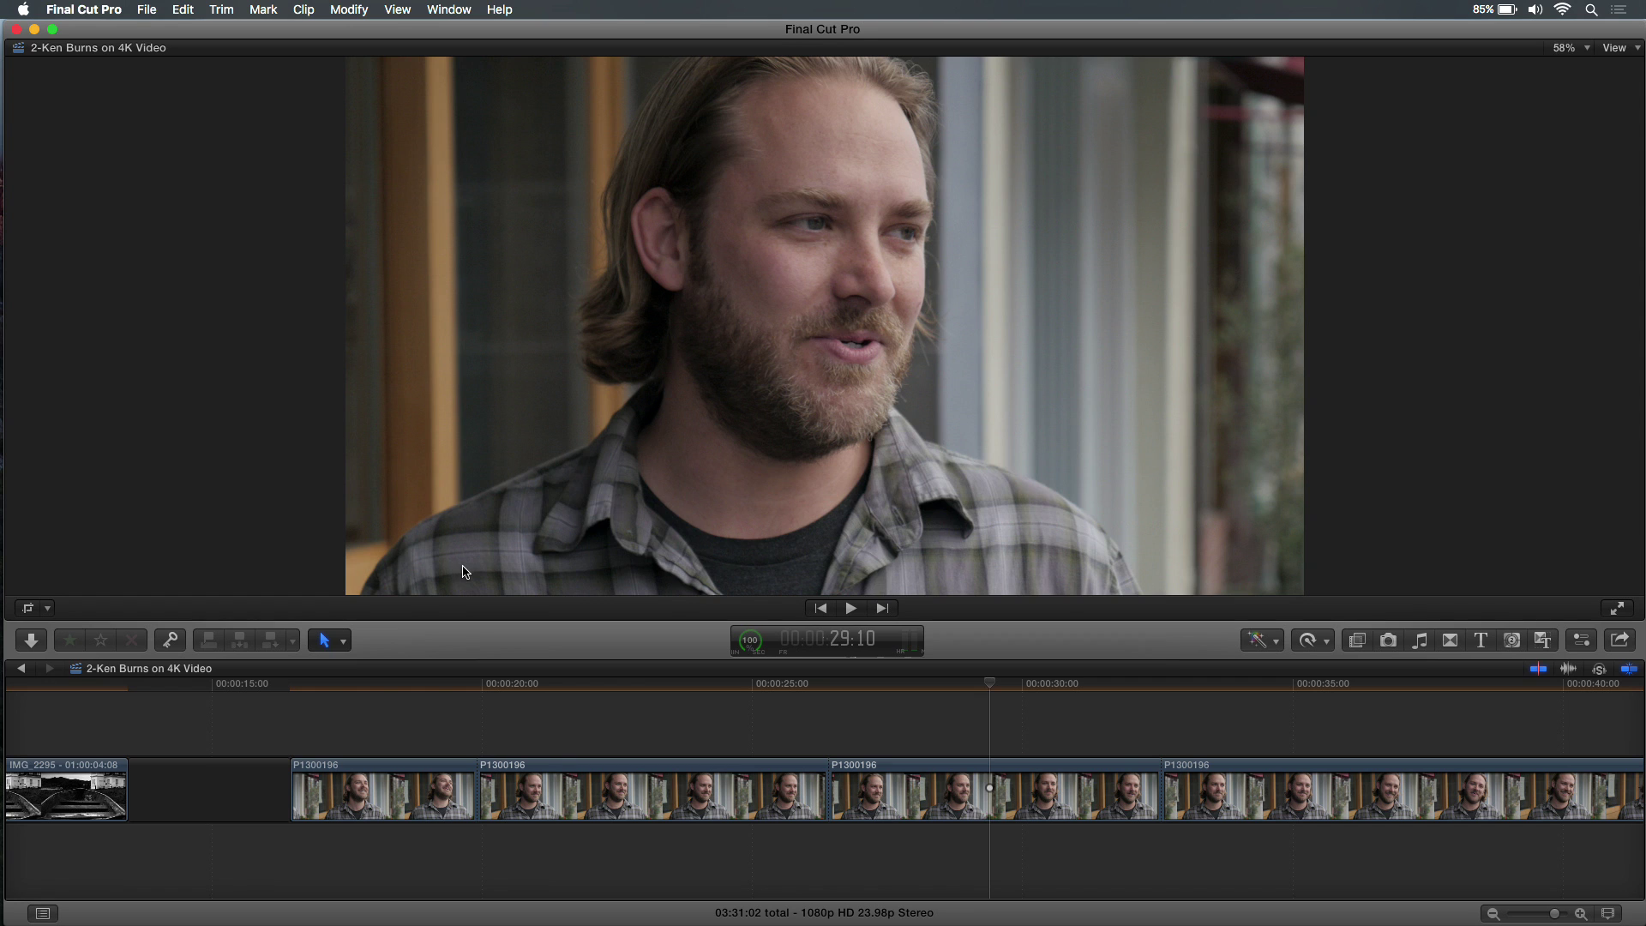
key(shift+c)
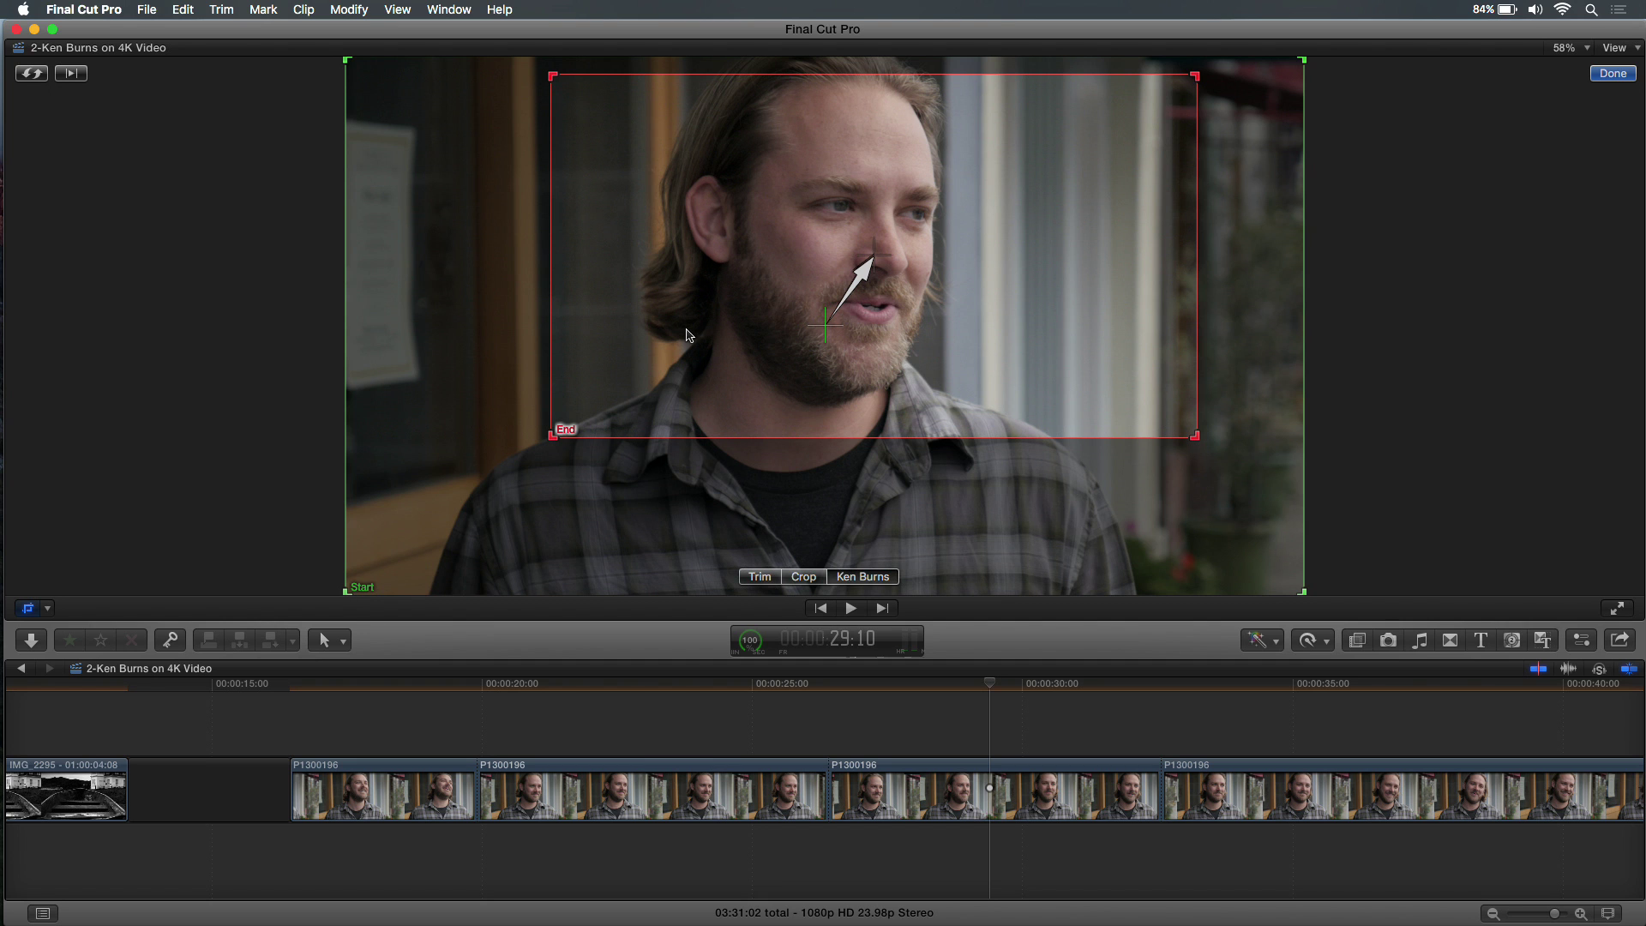
Drag the green Start rectangle's corners inward until it lines up with the red End frame
drag(346, 593, 484, 513)
mouse_move(485, 63)
mouse_down()
mouse_move(538, 79)
mouse_move(514, 75)
mouse_up()
mouse_move(515, 520)
mouse_down()
mouse_move(564, 473)
mouse_move(492, 507)
mouse_up()
drag(1305, 499, 1200, 461)
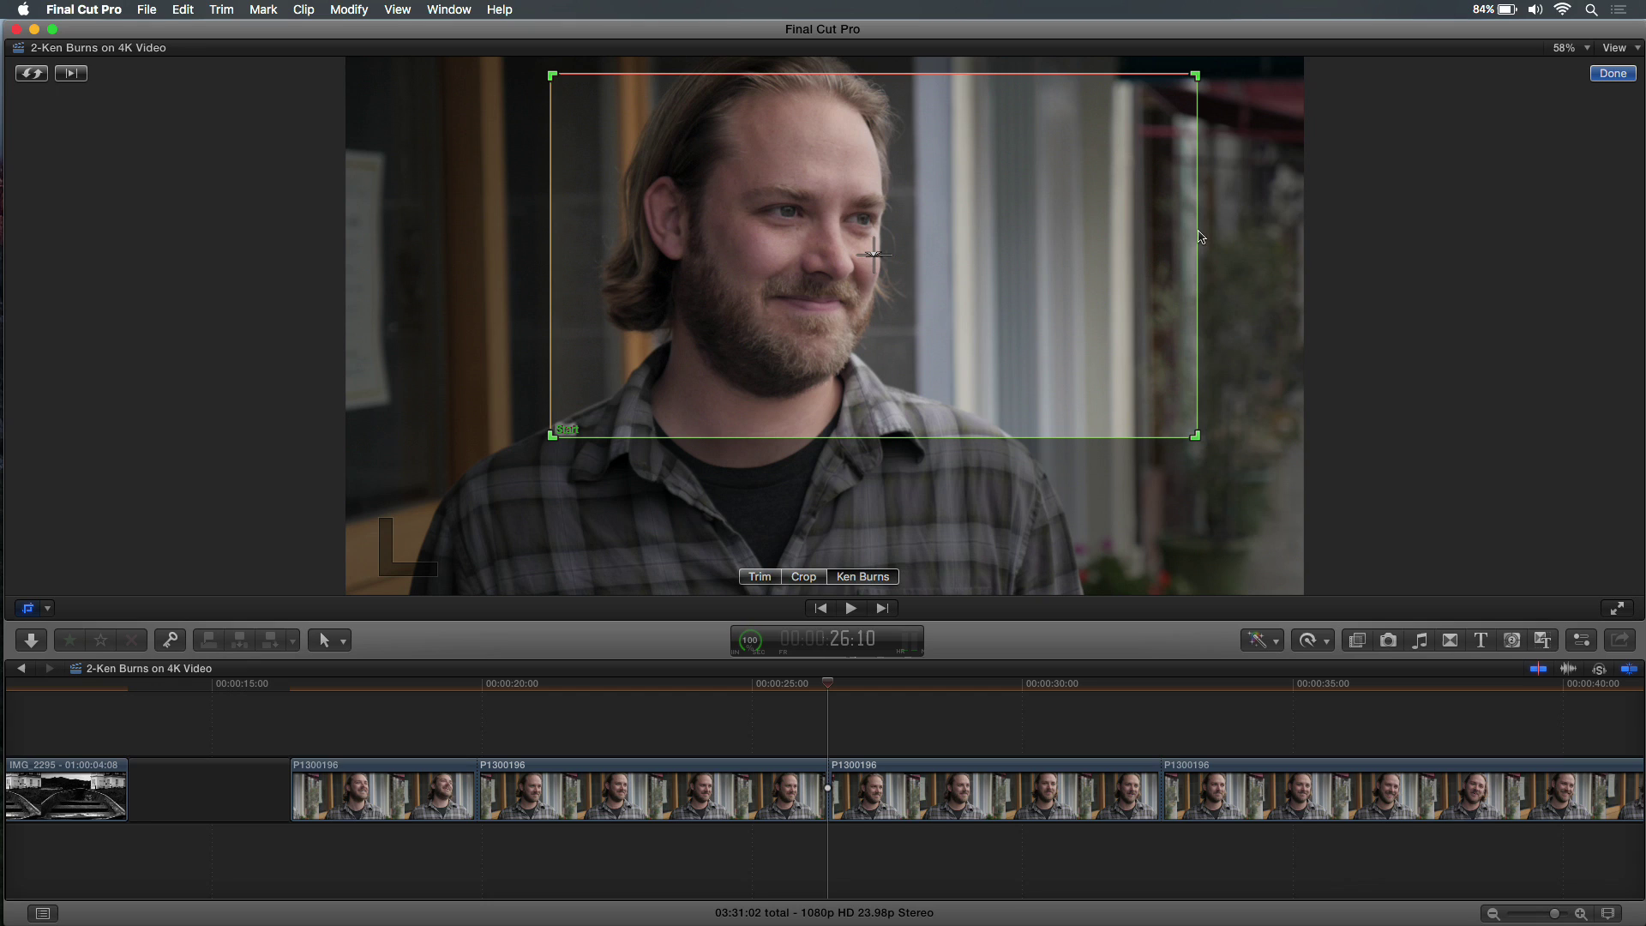
click(1572, 48)
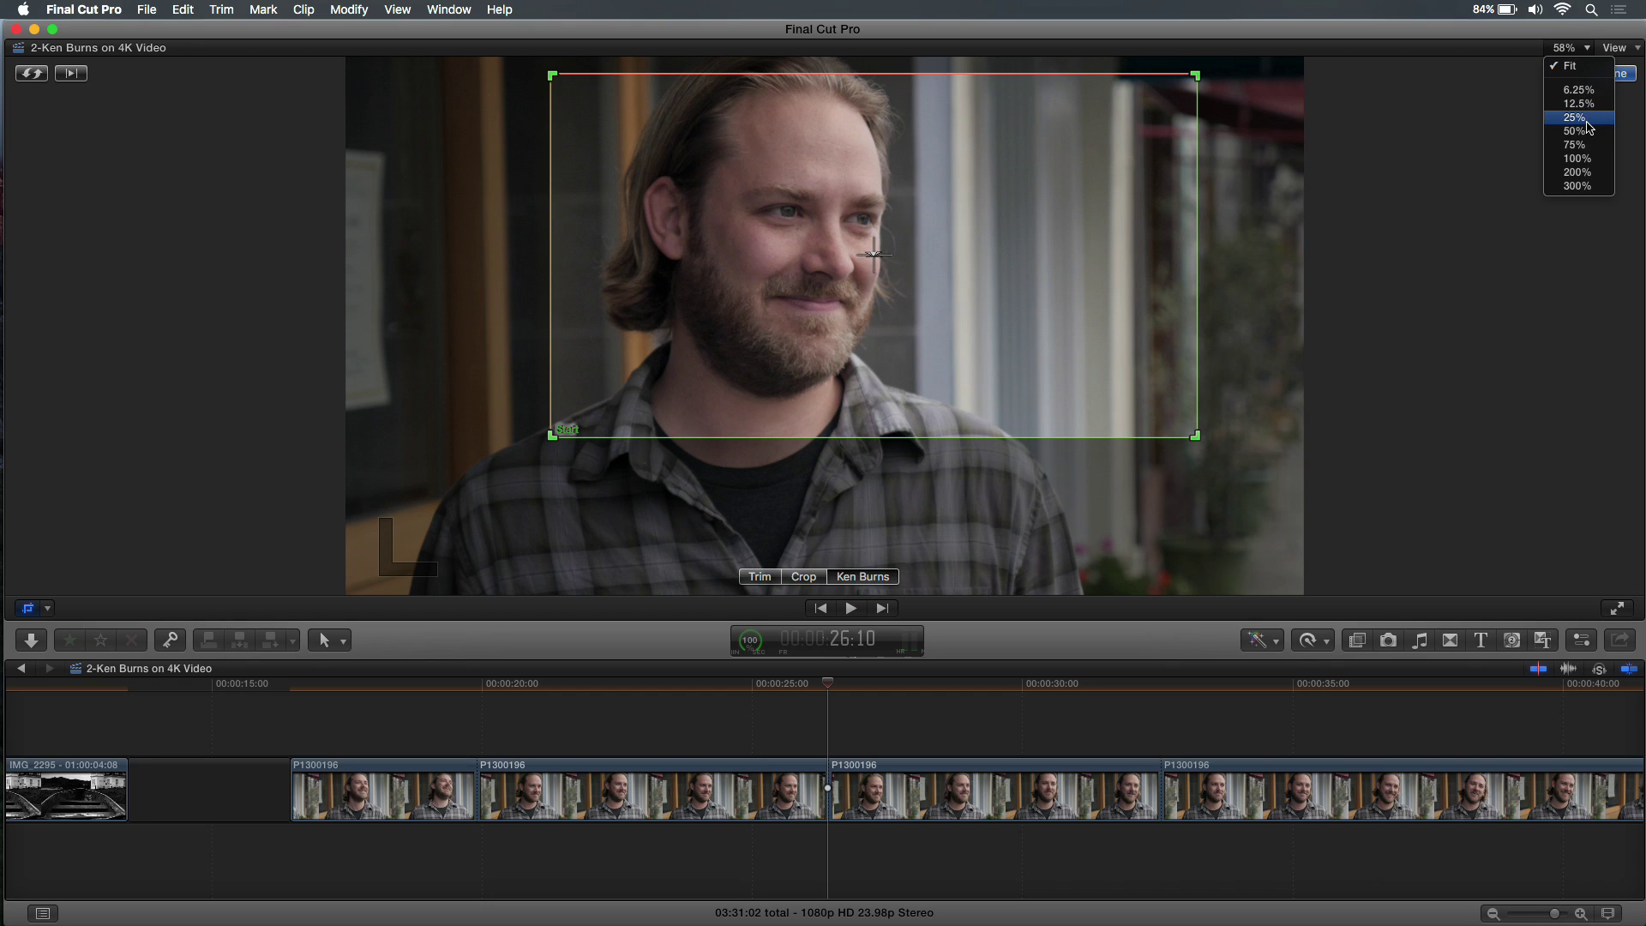
At 200% viewer zoom, nudge the Start rectangle's top-right corner slightly inward
click(1578, 173)
drag(1616, 314, 1615, 307)
click(1321, 117)
drag(1323, 118, 1319, 121)
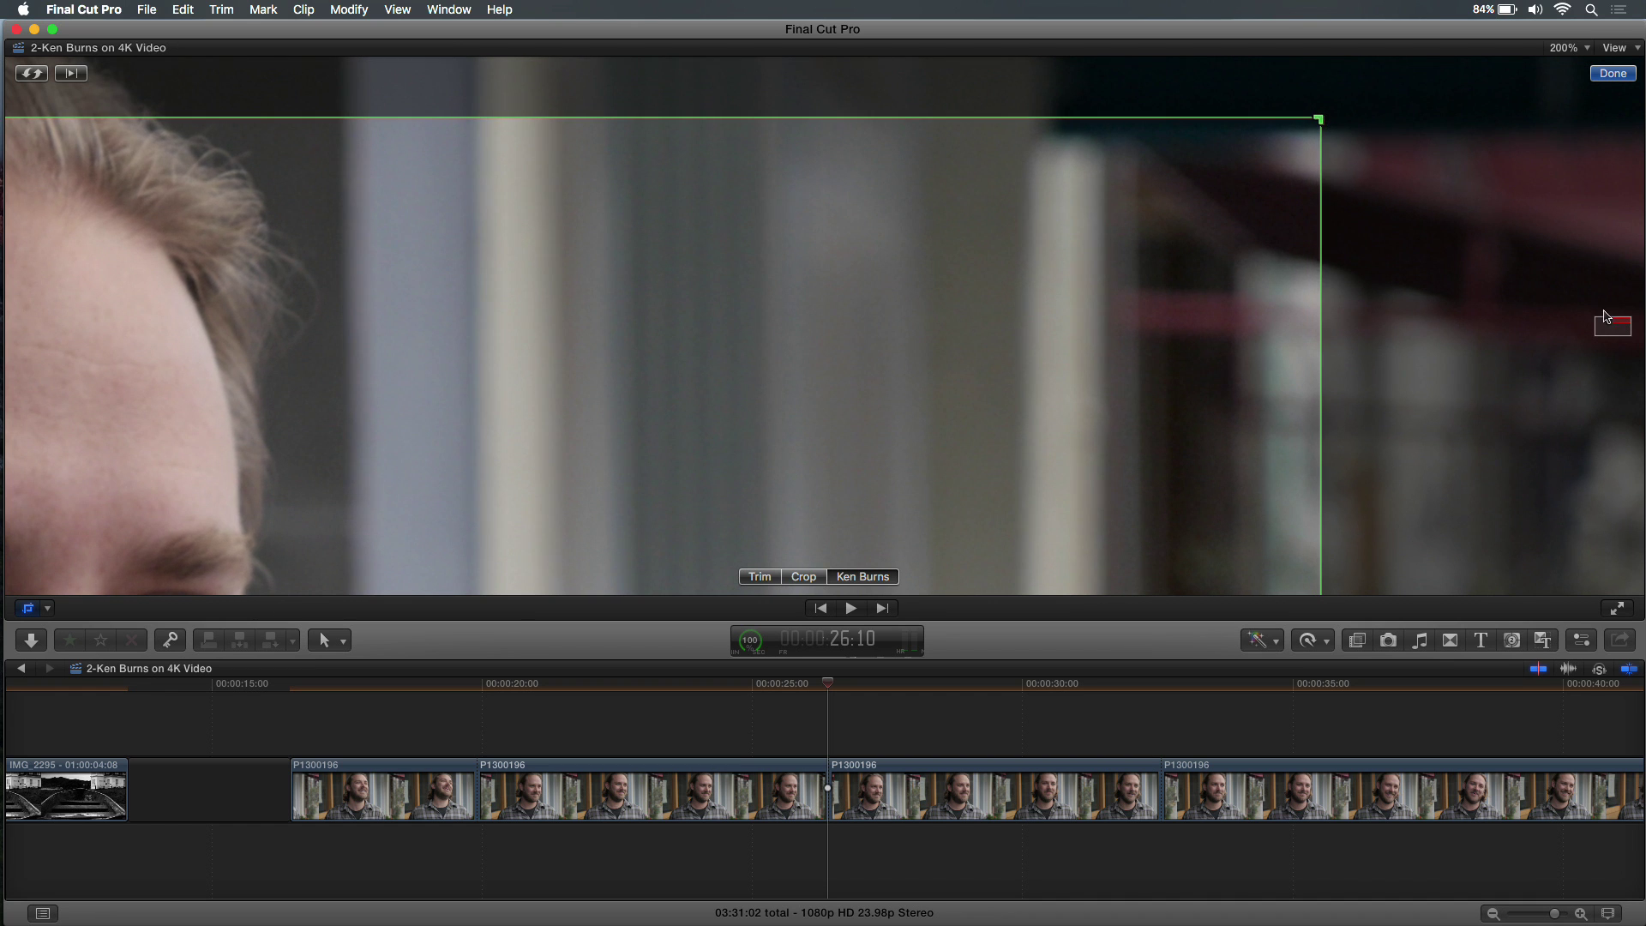
Nudge the Start rectangle's lower-left corner inward, then fit the viewer and confirm the framing
drag(1614, 326, 1616, 337)
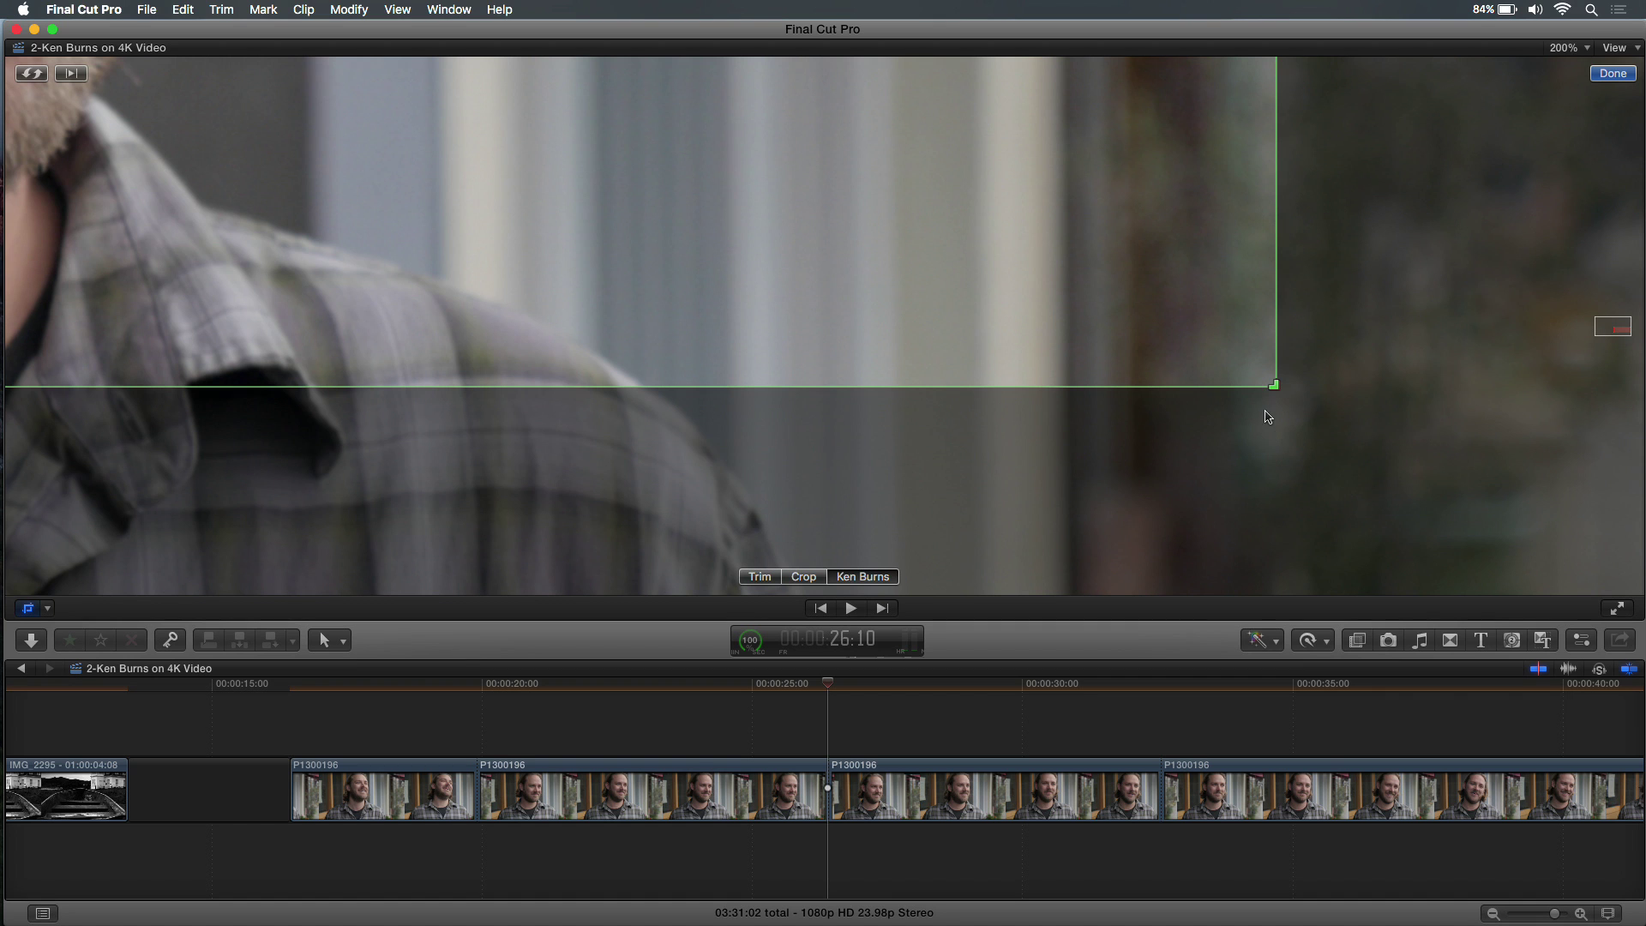
drag(1610, 331, 1595, 333)
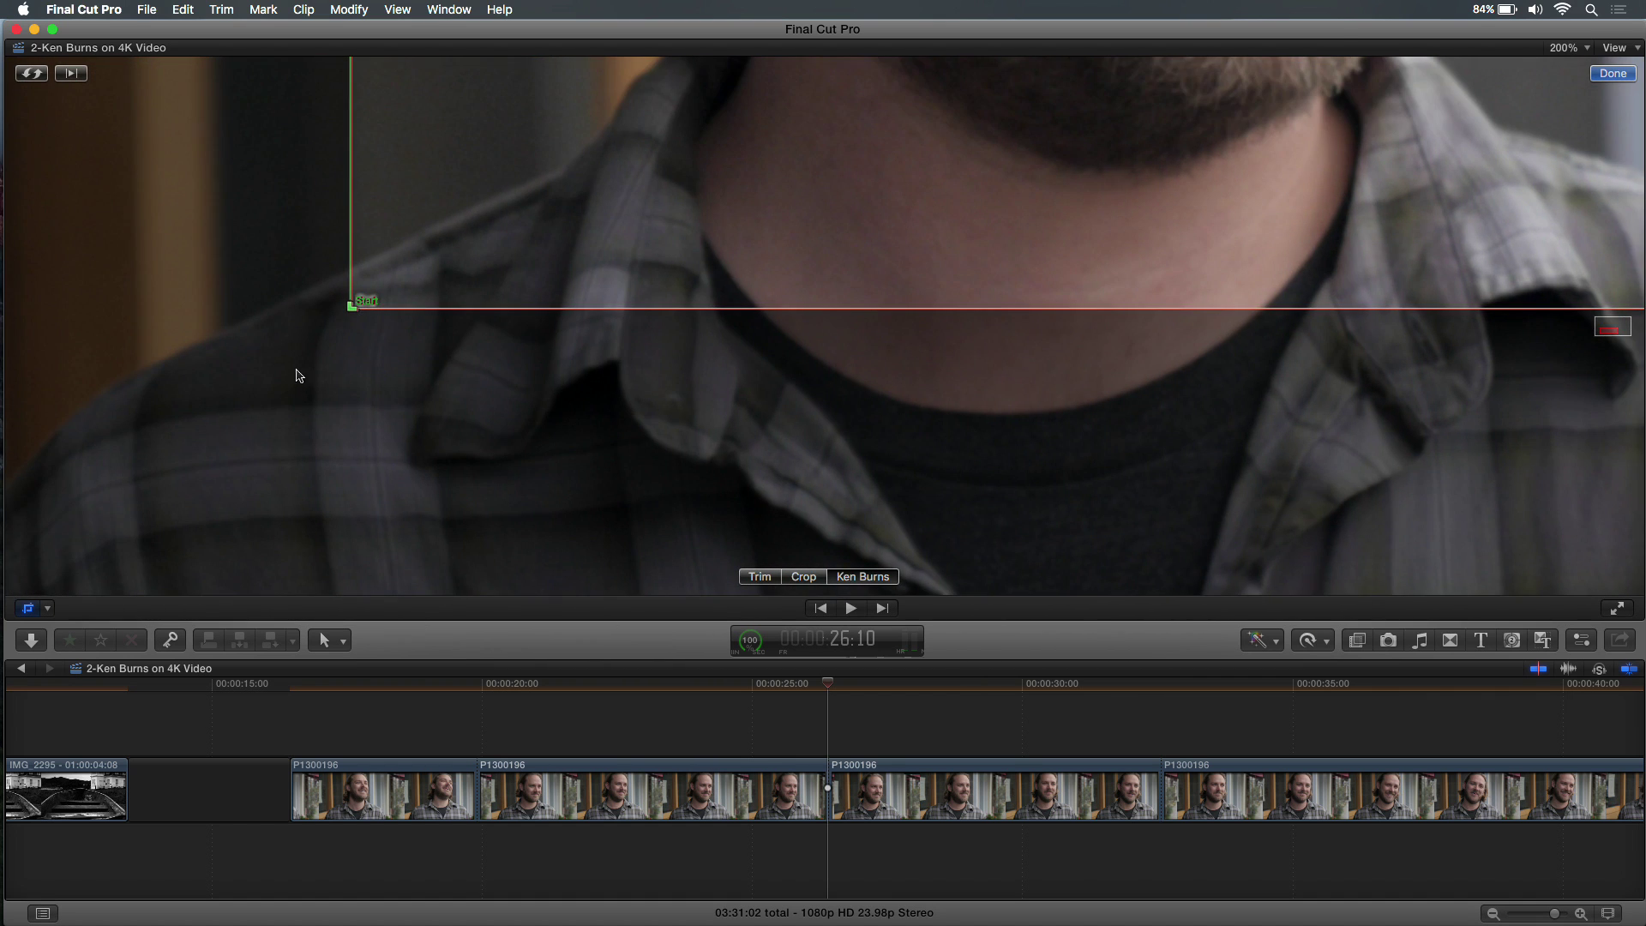
drag(353, 309, 352, 319)
key(shift+z)
click(1612, 74)
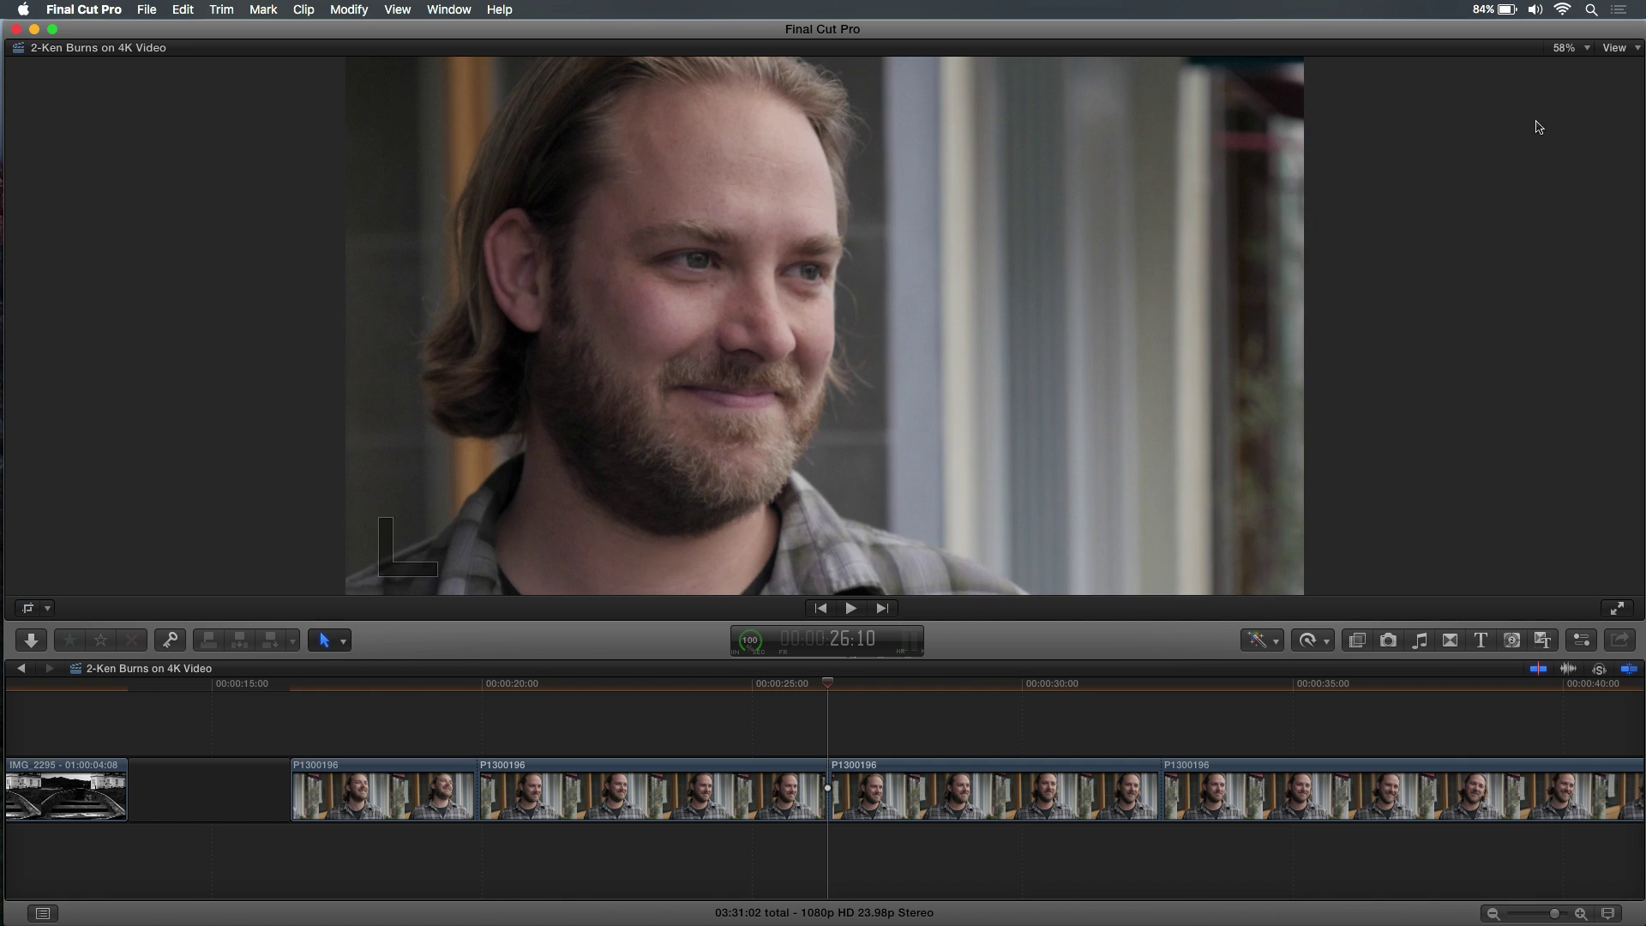
click(405, 691)
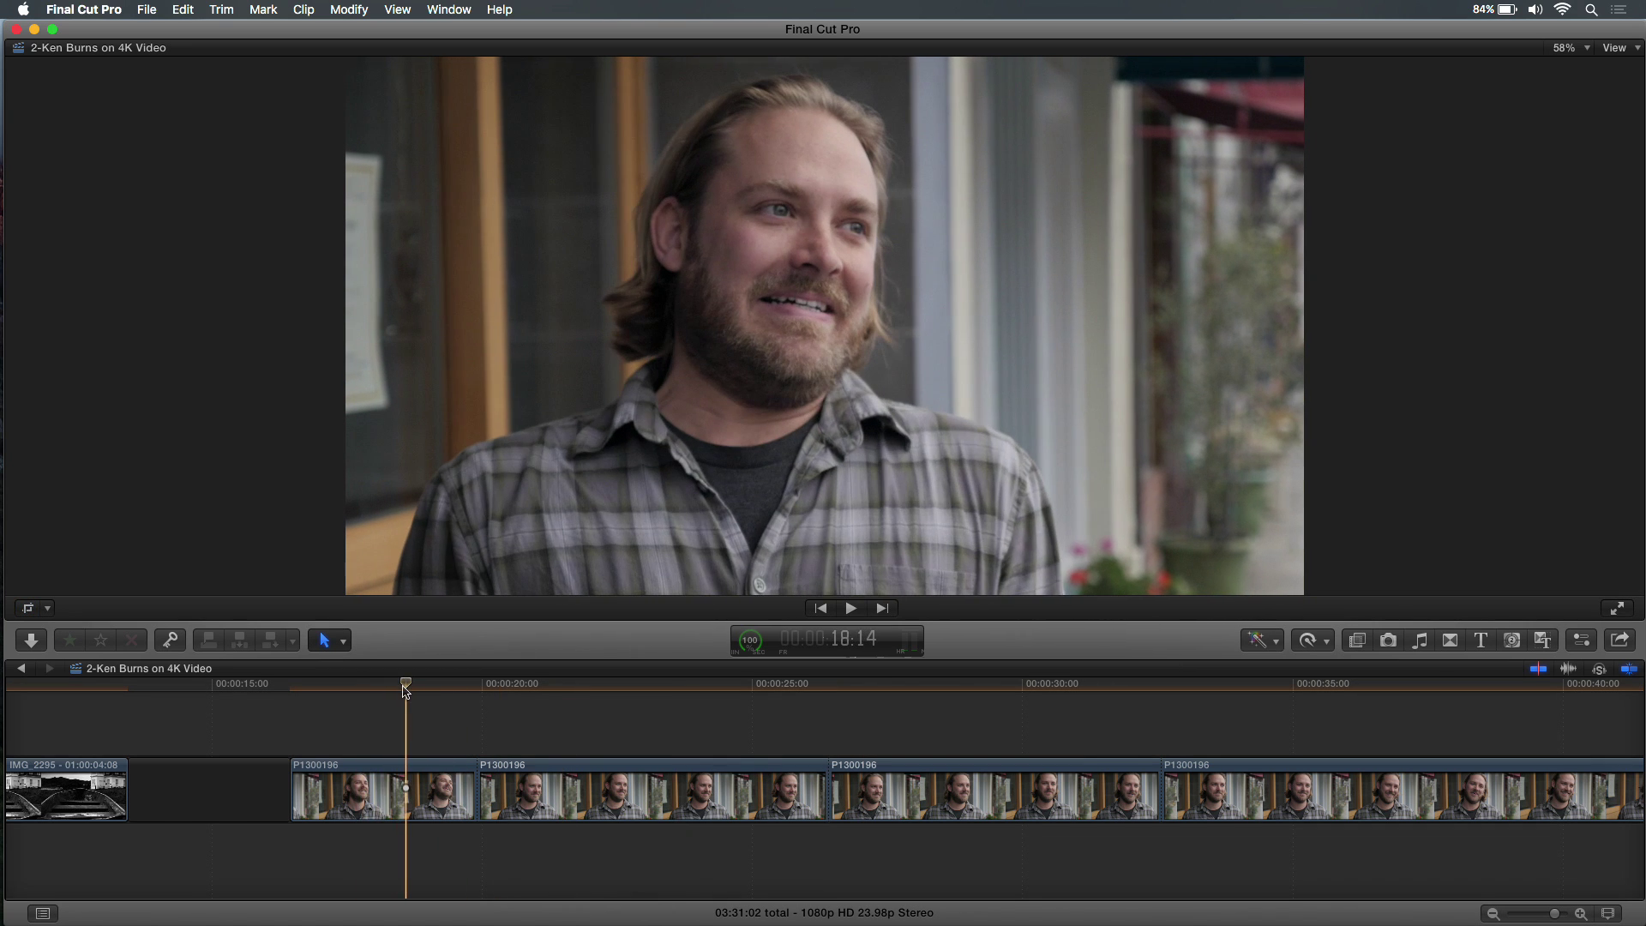
key(space)
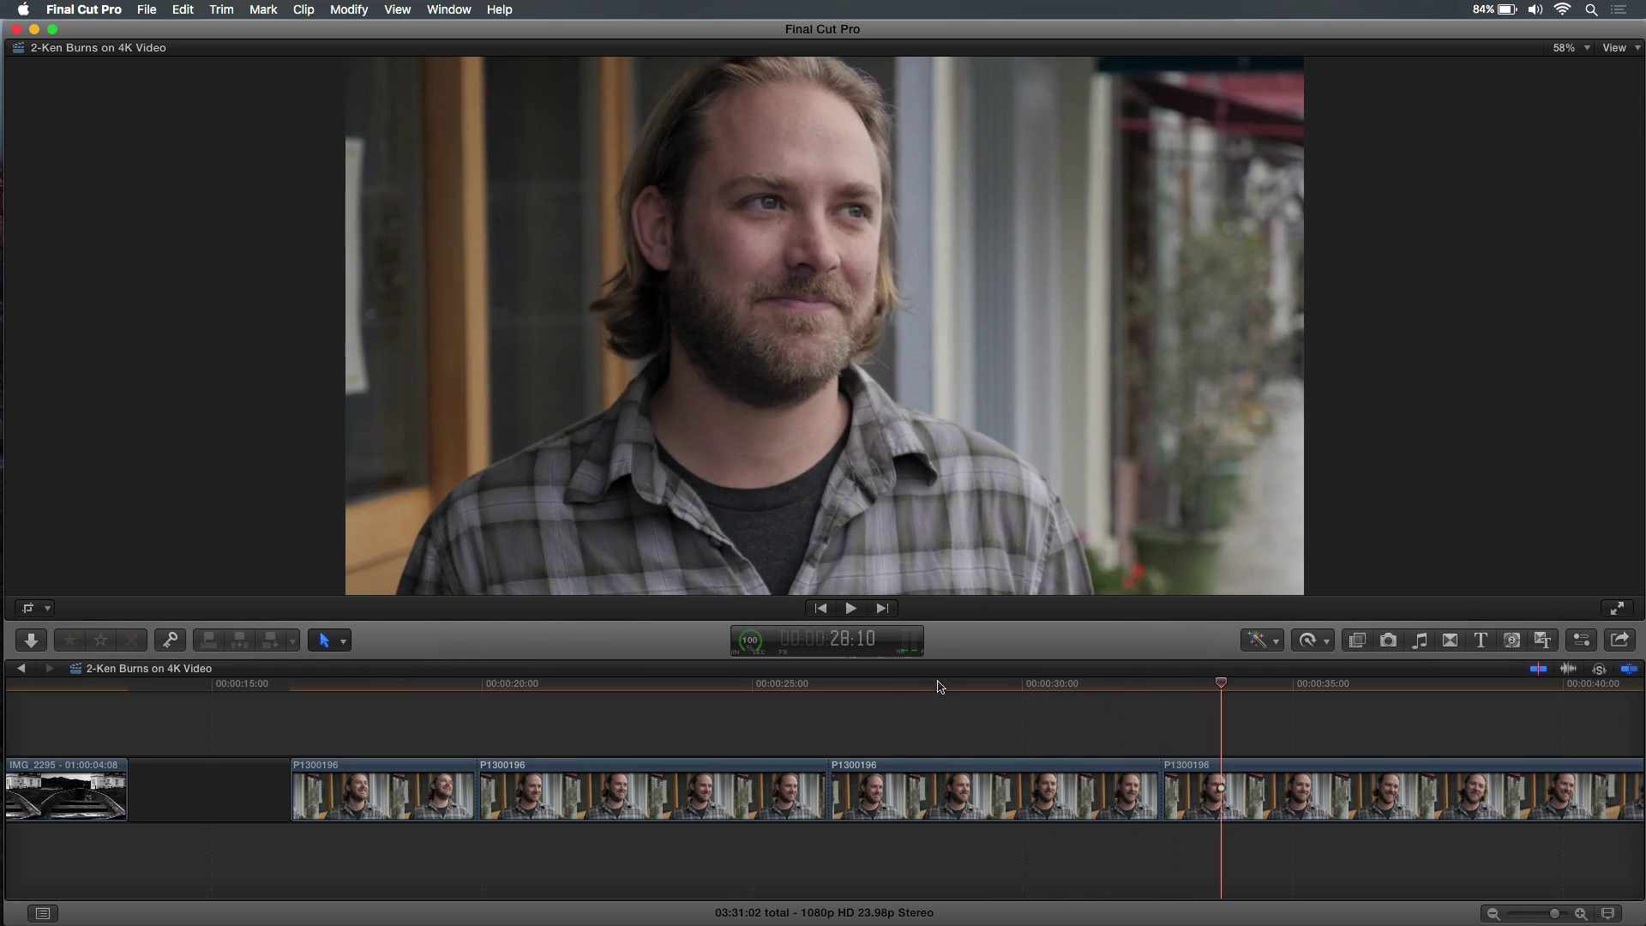
click(930, 690)
drag(943, 694, 1239, 693)
scroll(1192, 720, right, 3)
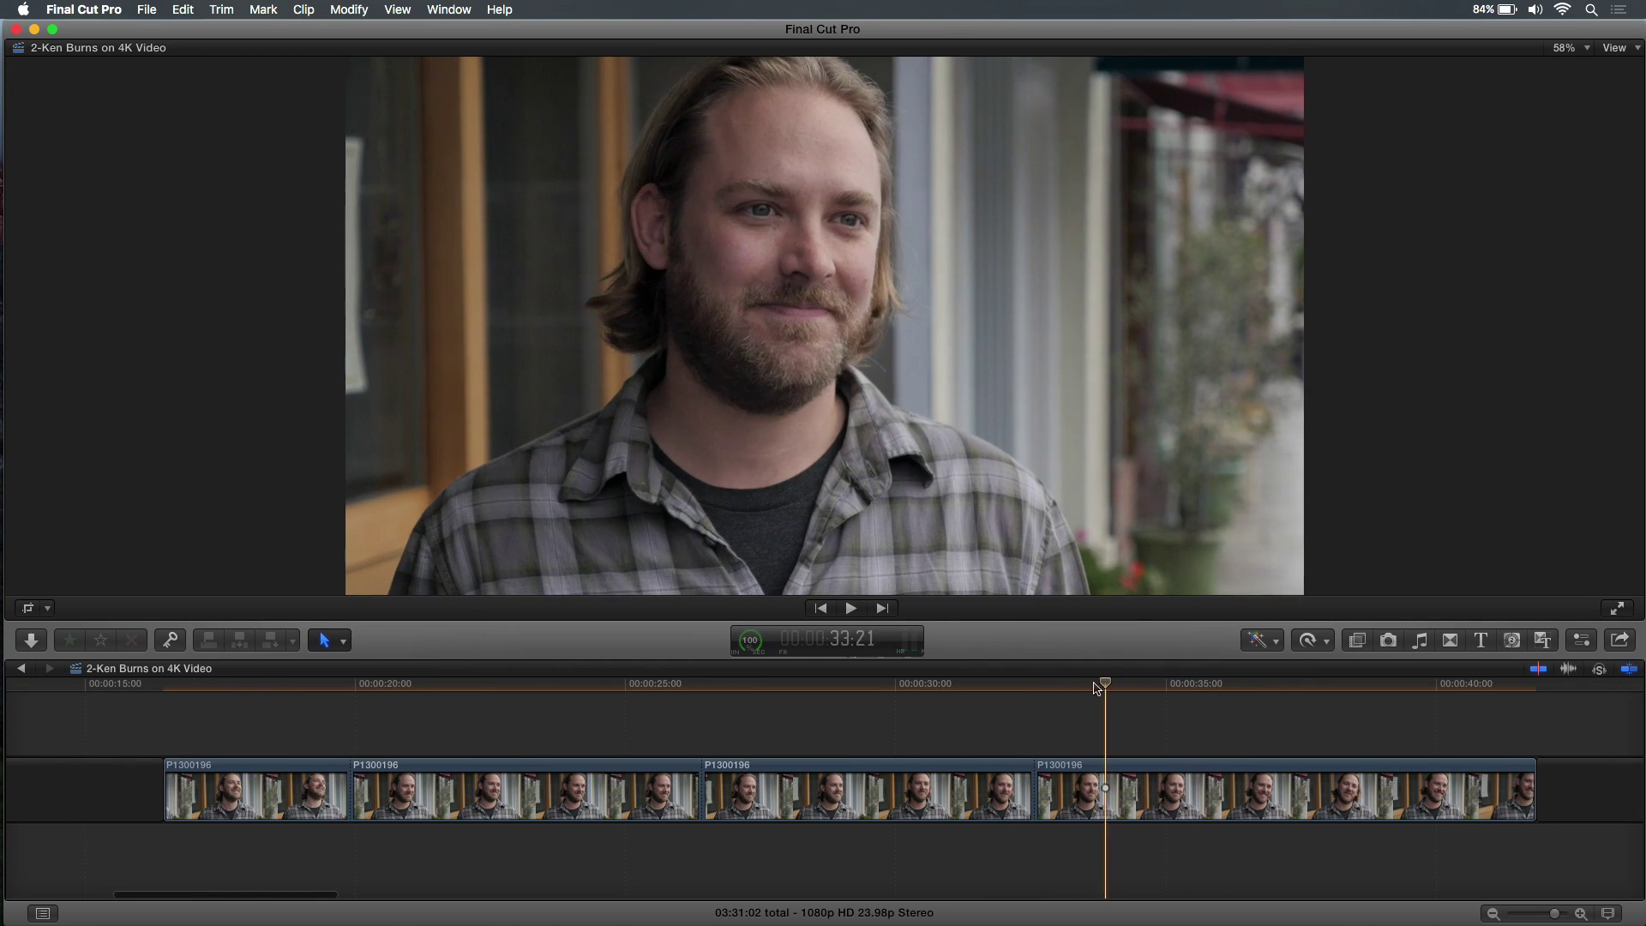
Paste the copied Crop attribute onto the fourth P1300196 segment and bring up its crop controls
click(914, 744)
click(907, 772)
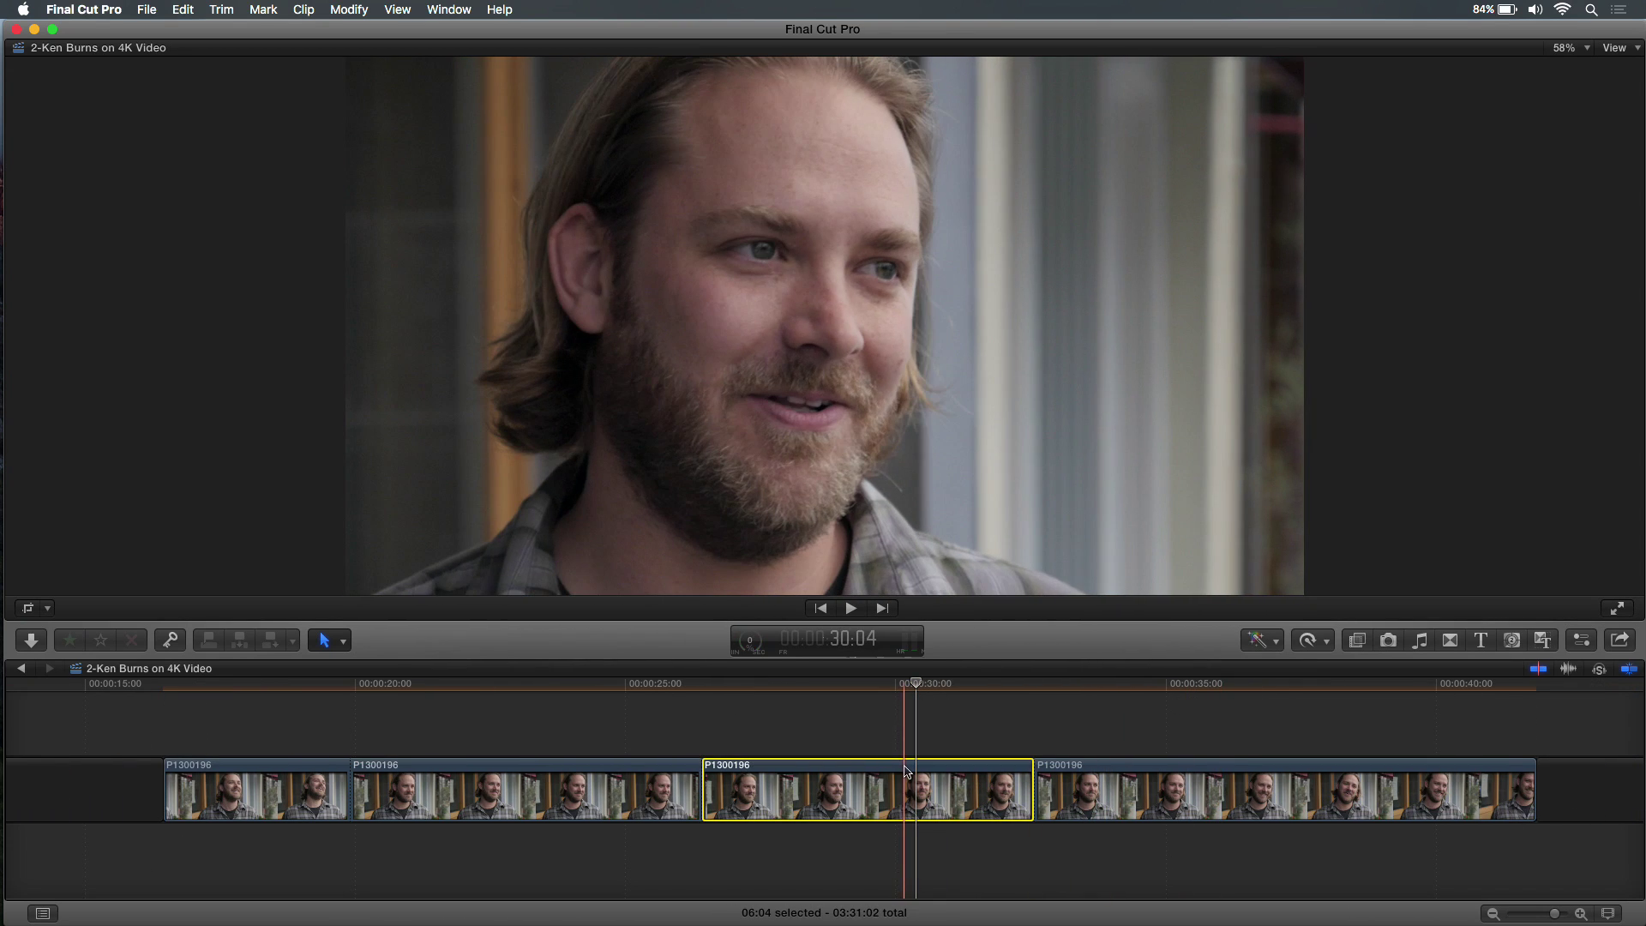
click(1142, 789)
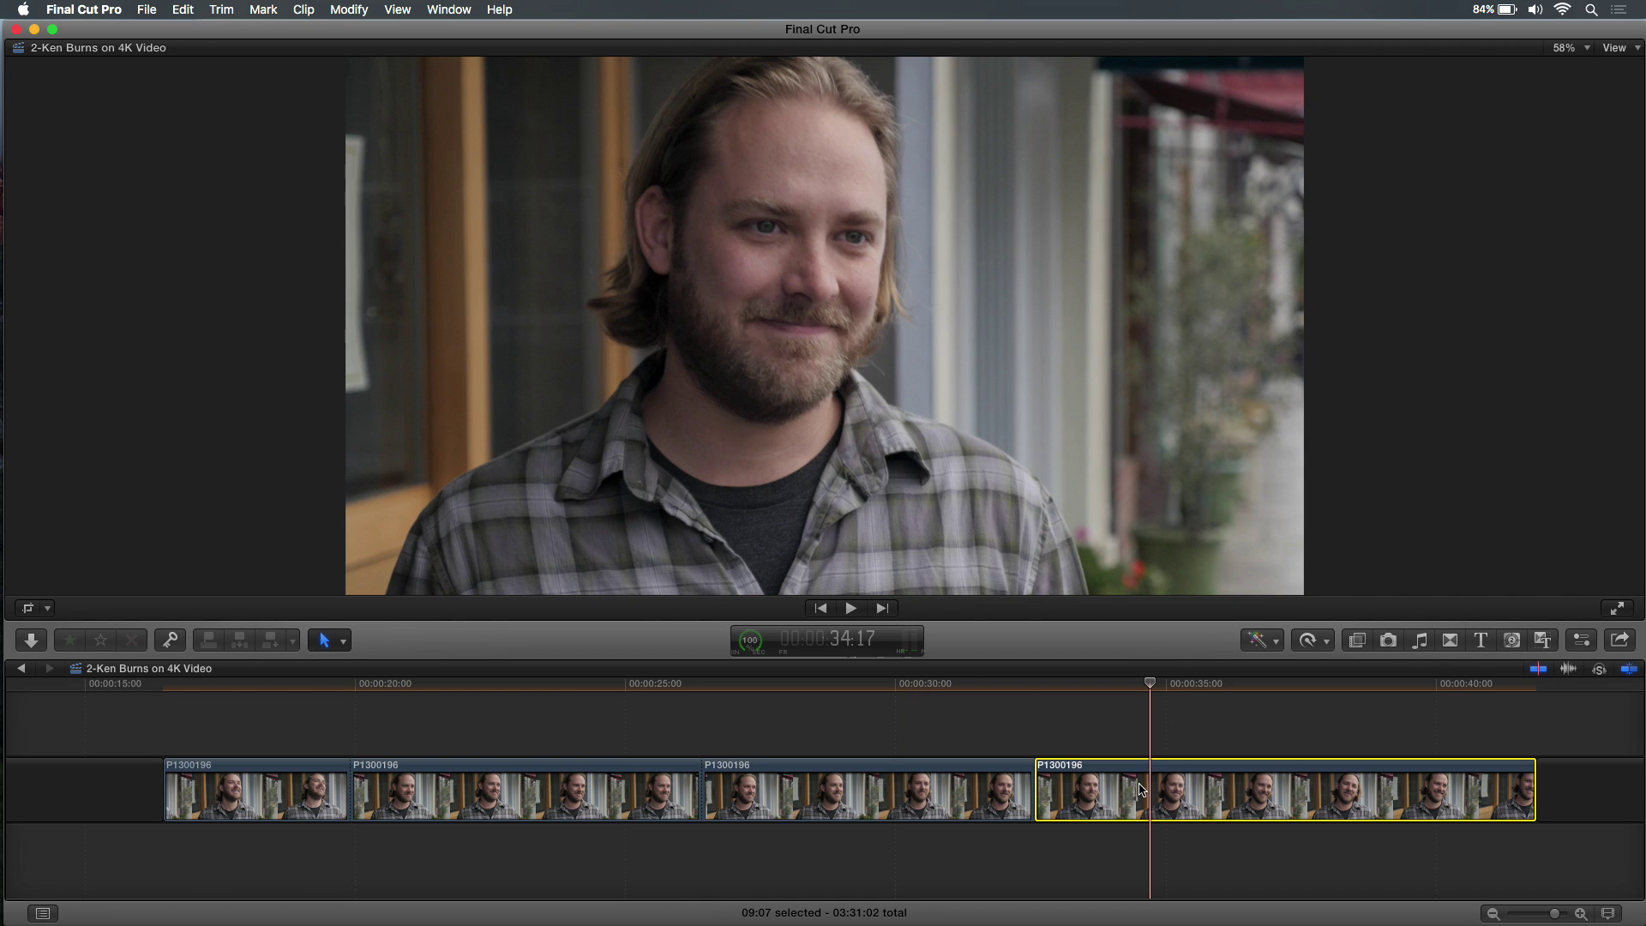
key(super+shift+v)
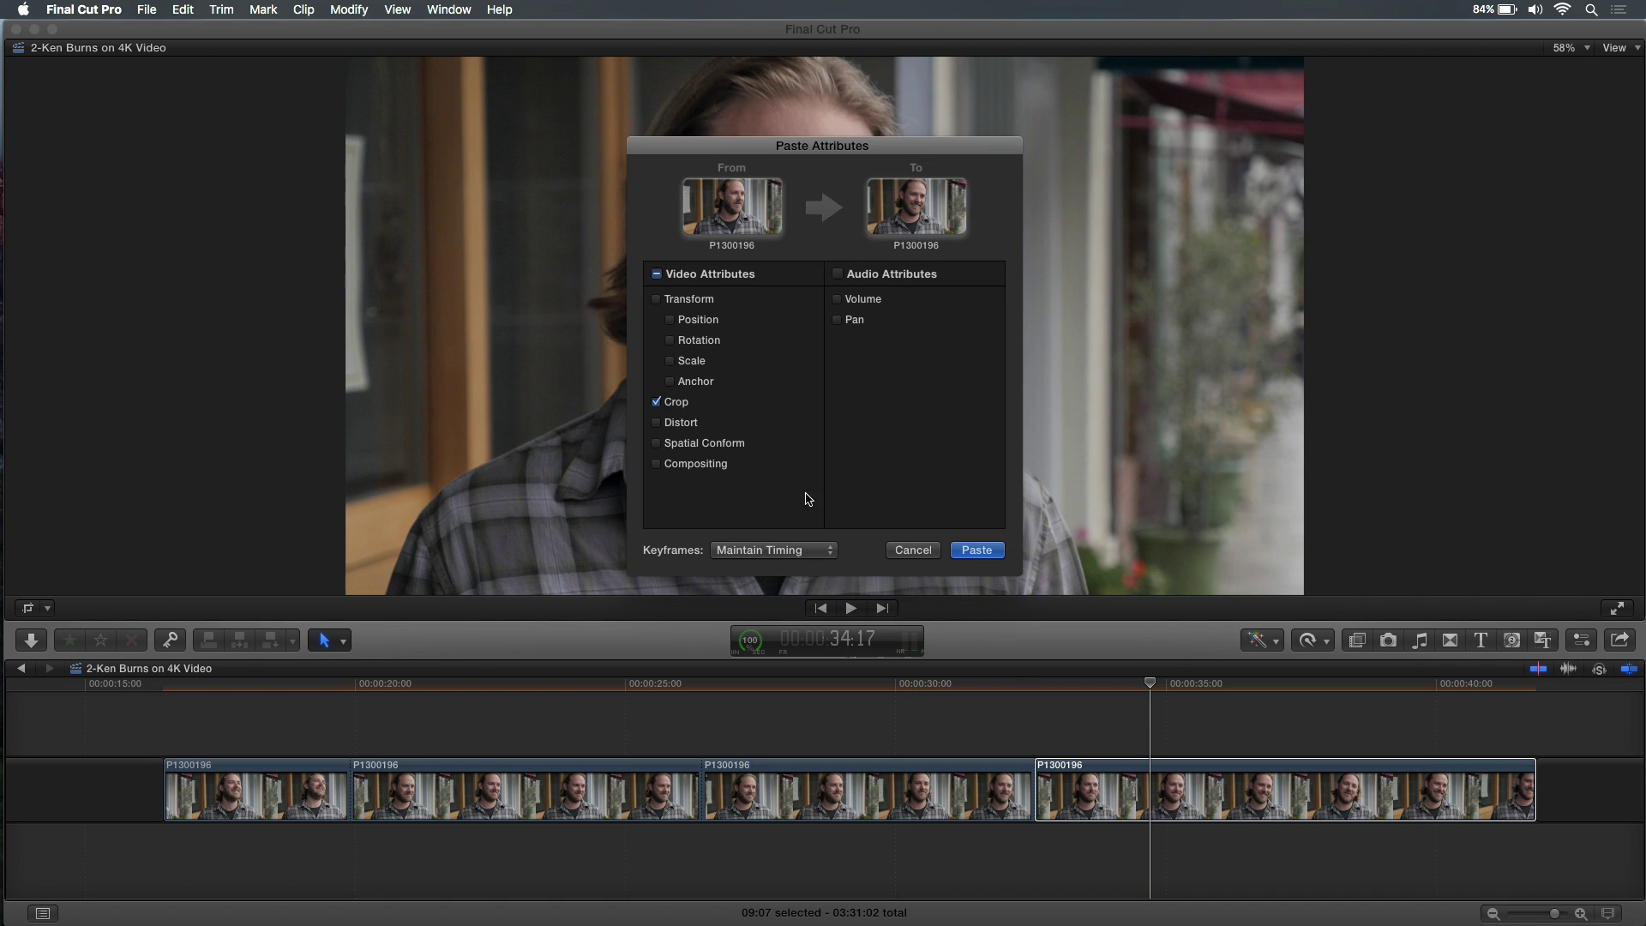
click(962, 553)
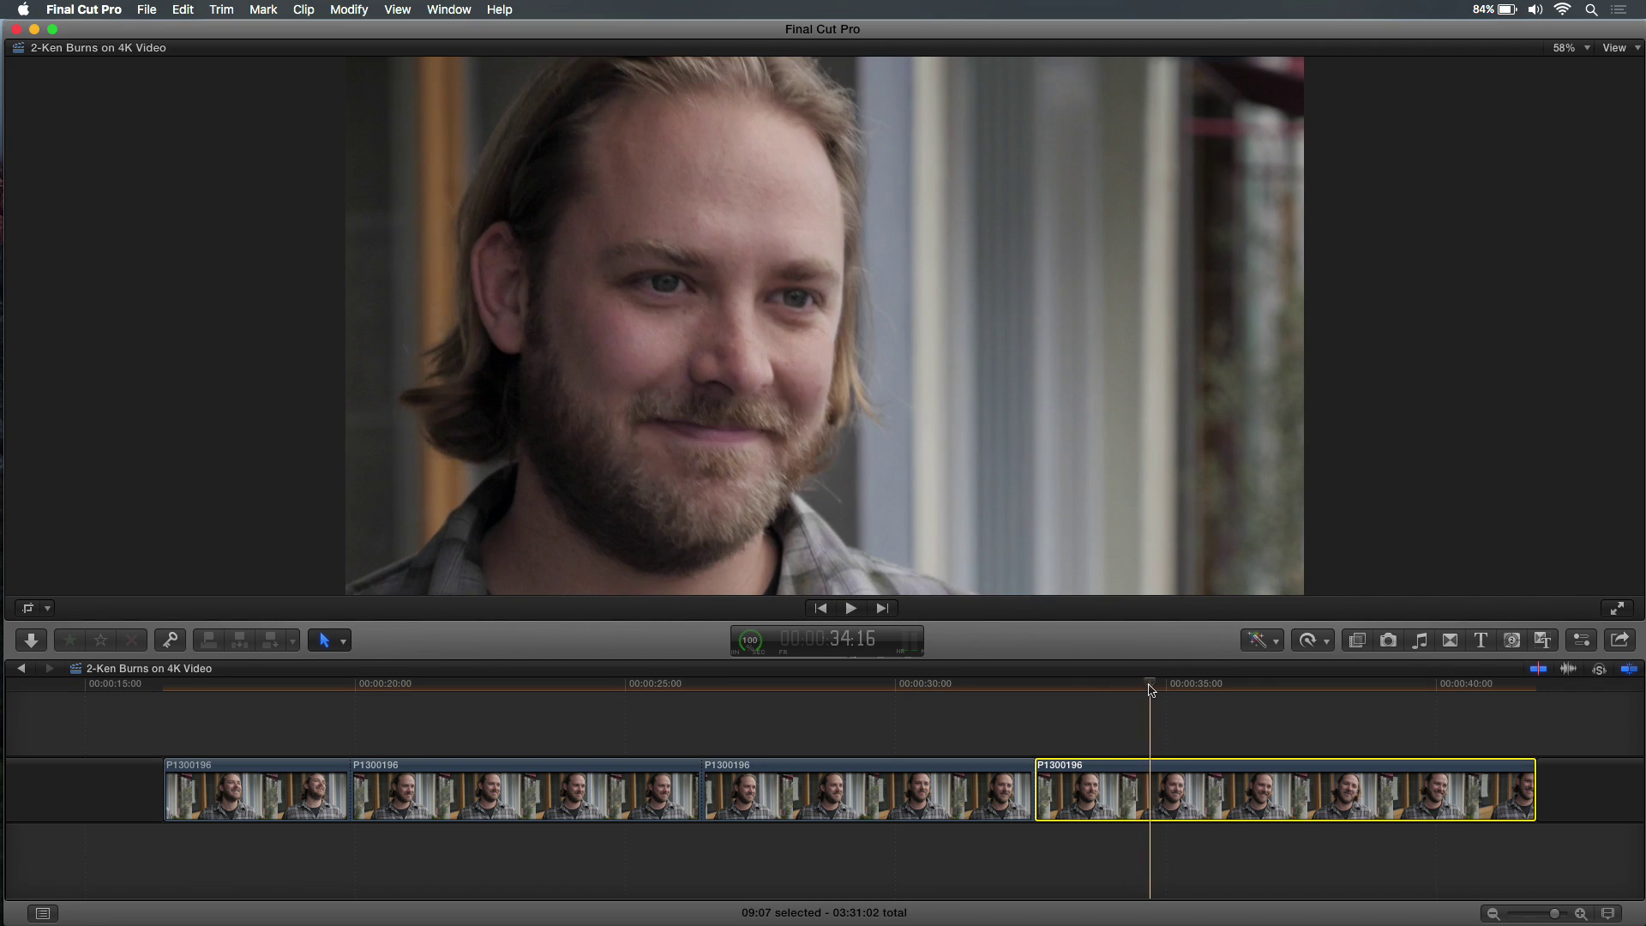
key(shift+c)
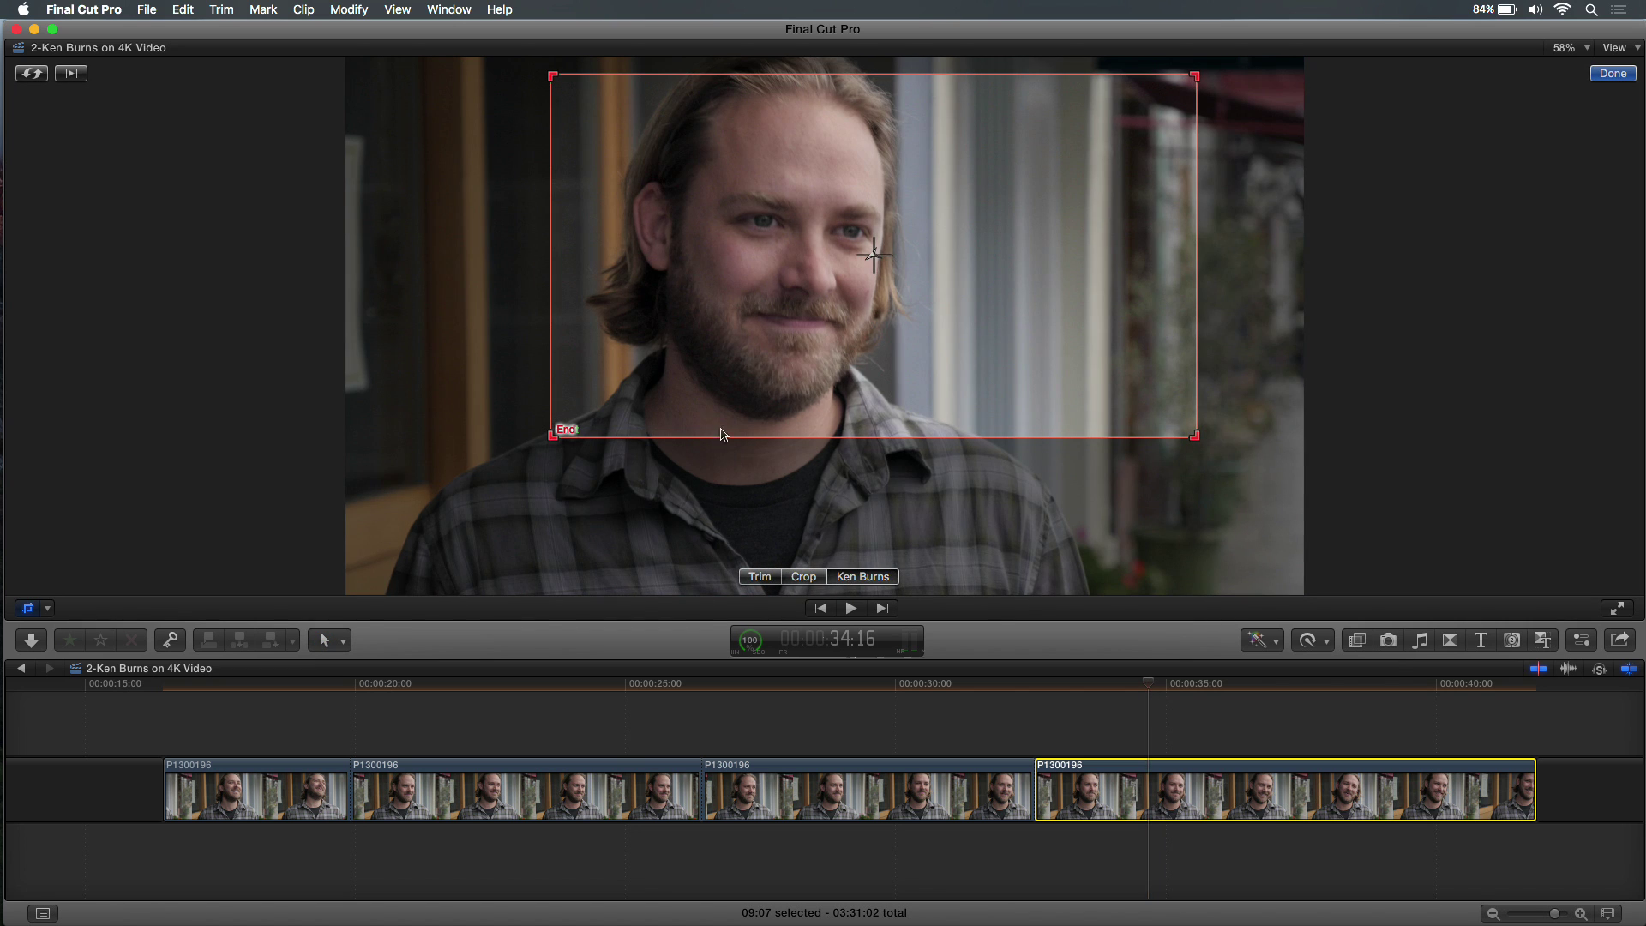
Widen the fourth segment's Ken Burns End rectangle to nearly full frame so it zooms out from the face
key(space)
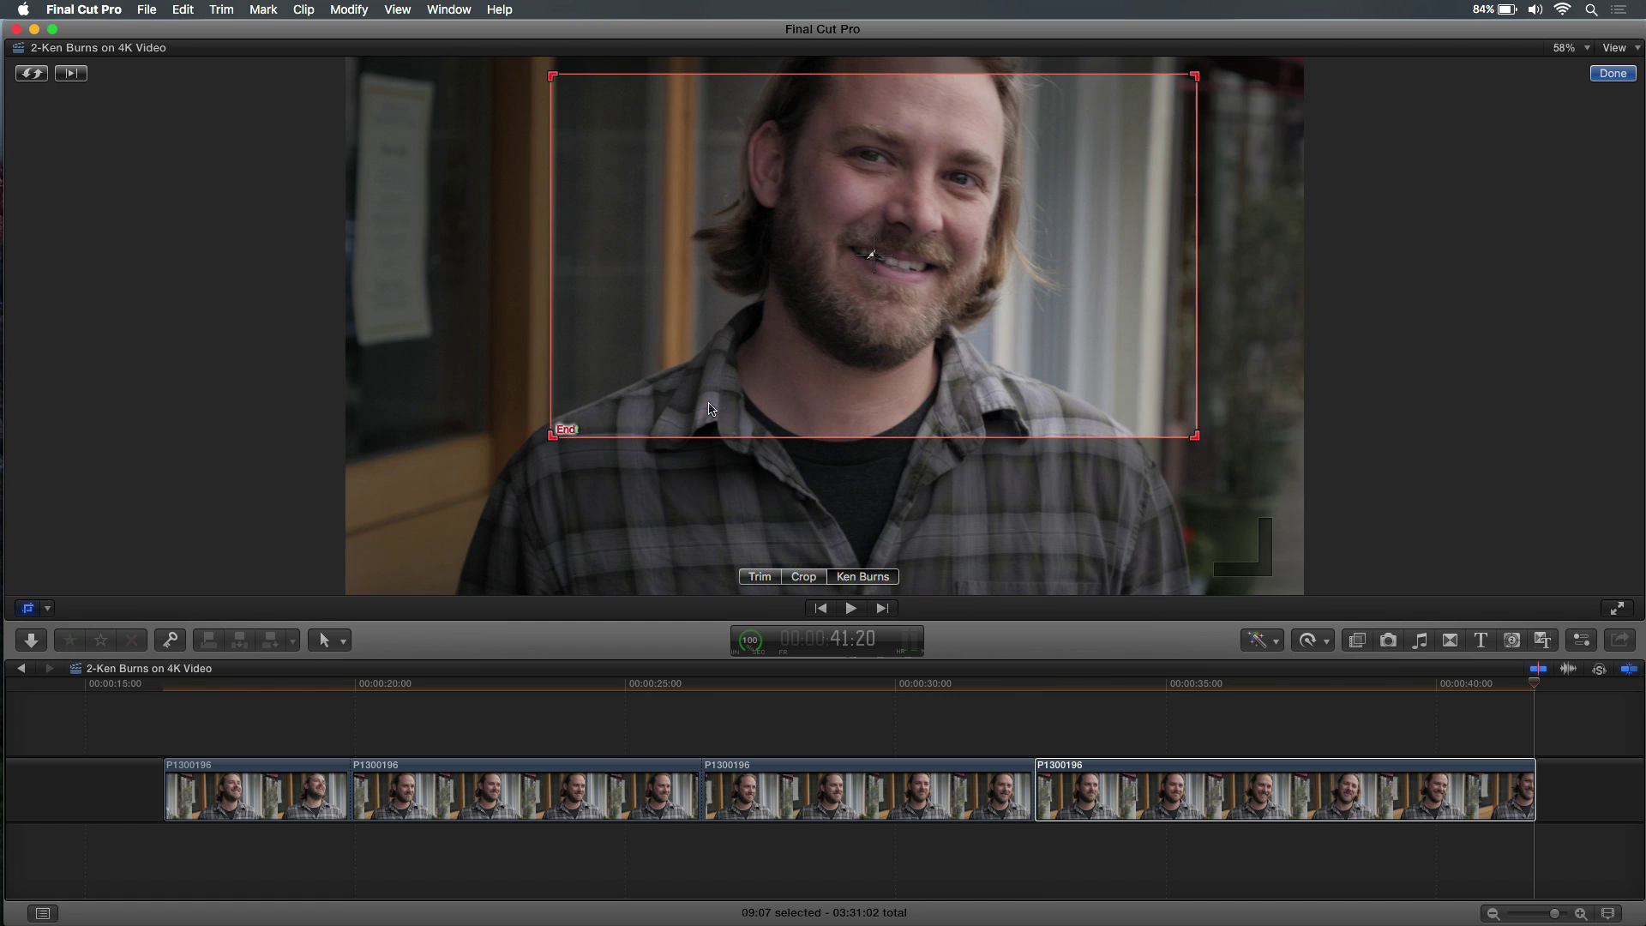
drag(554, 442, 296, 580)
key(super+z)
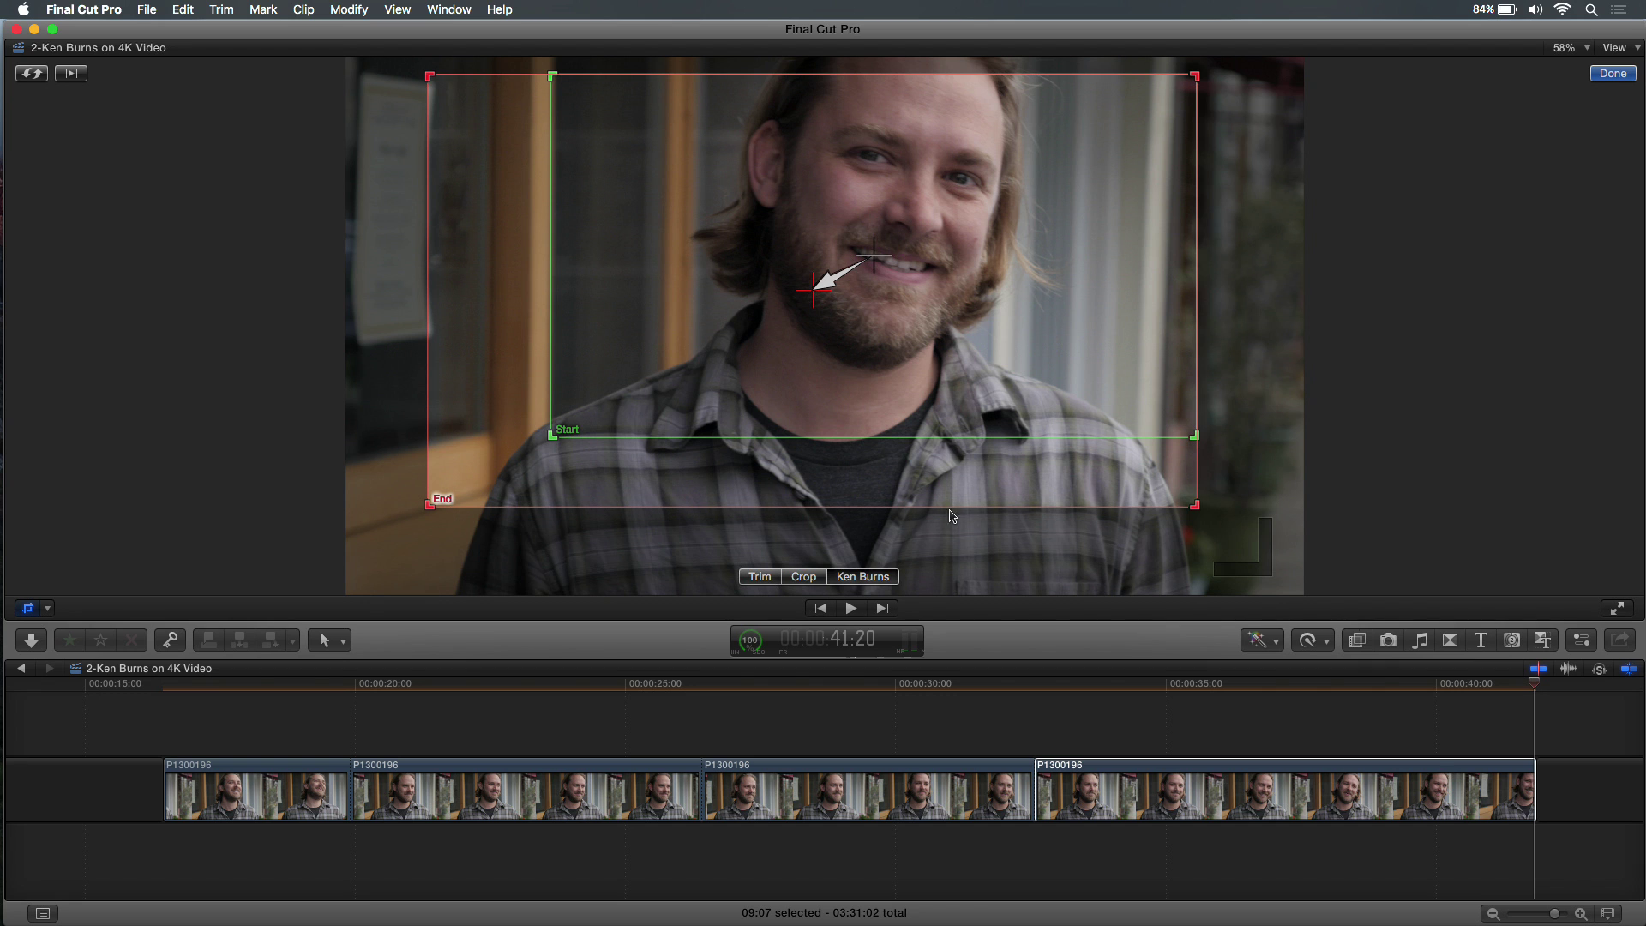
drag(1198, 512, 1275, 567)
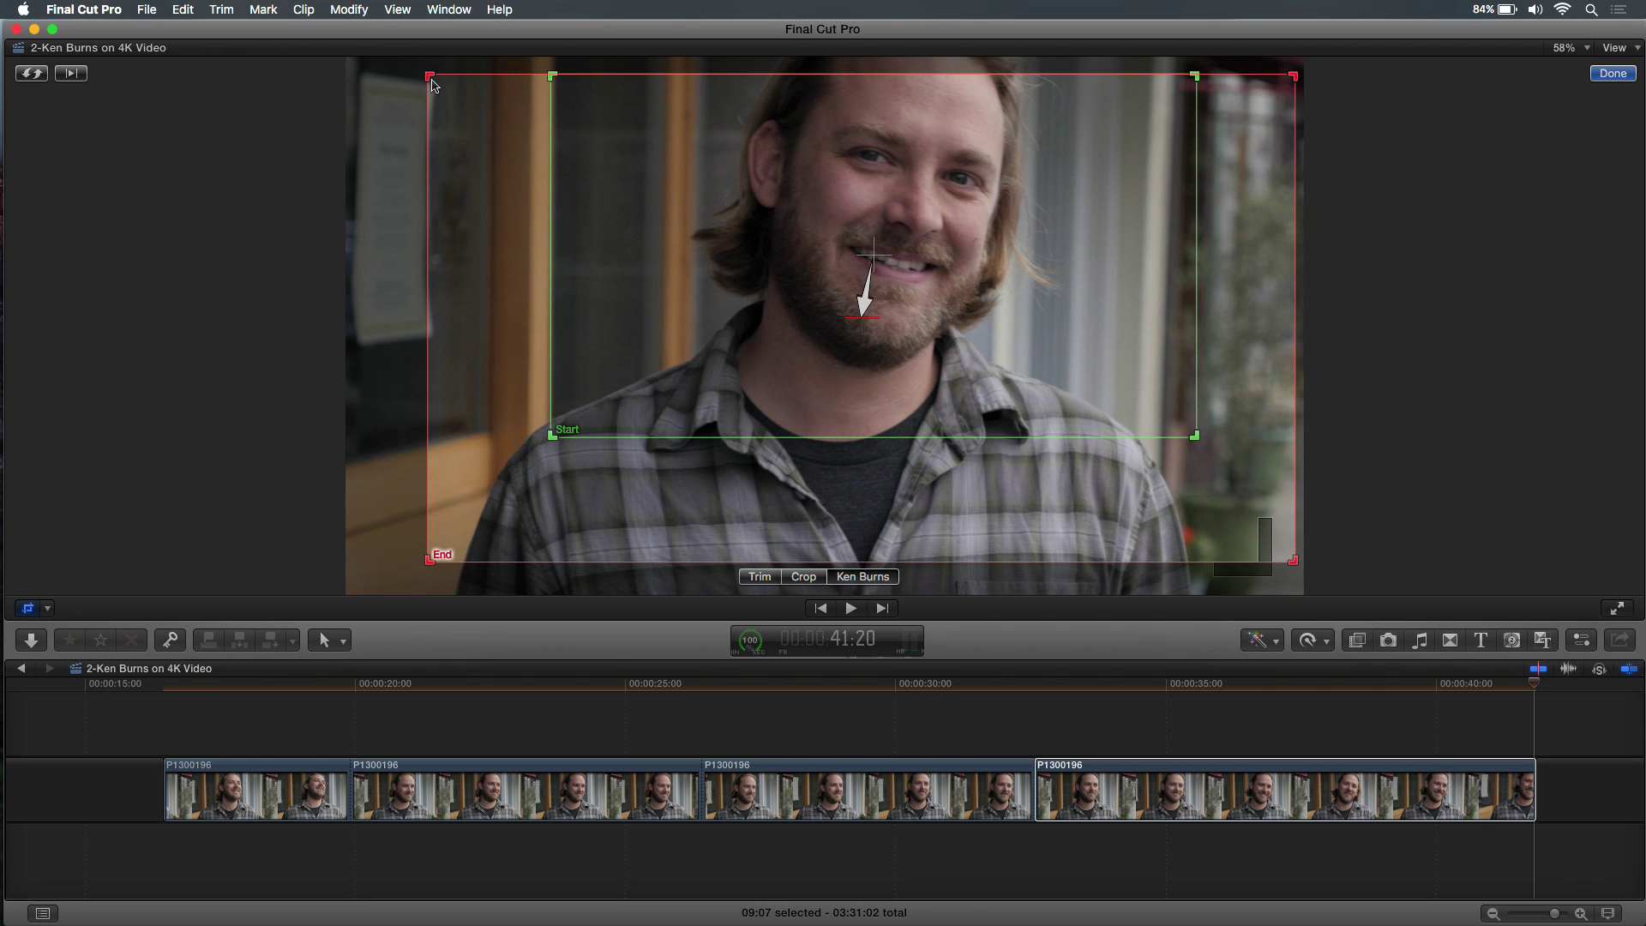
drag(429, 81, 386, 85)
drag(413, 564, 357, 594)
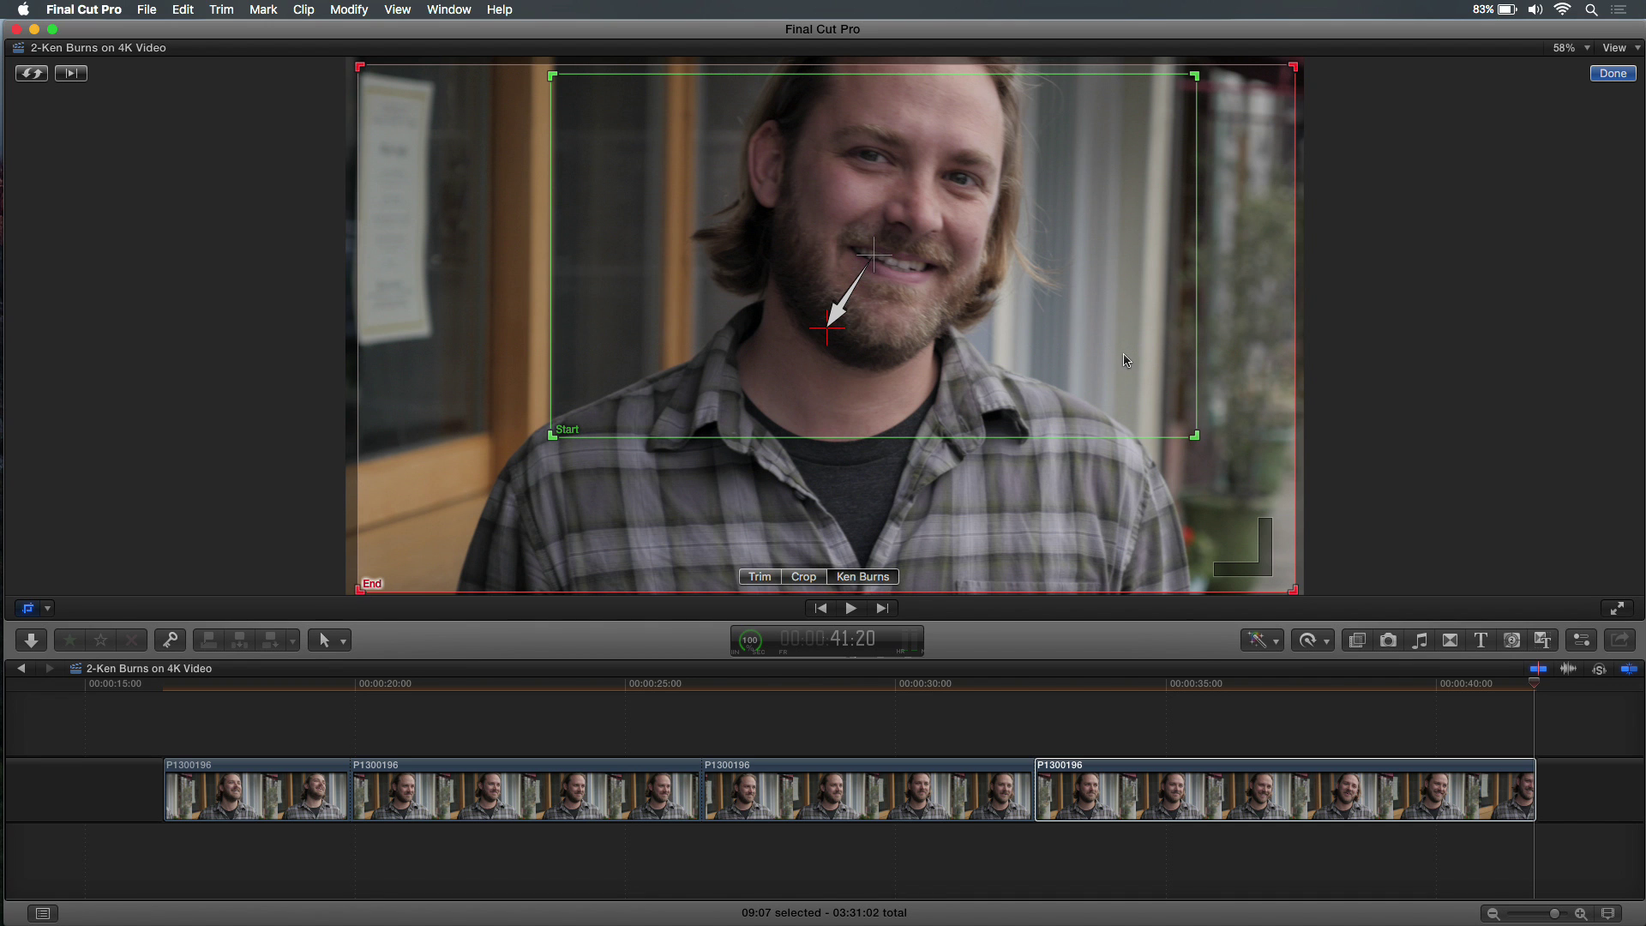
click(1609, 76)
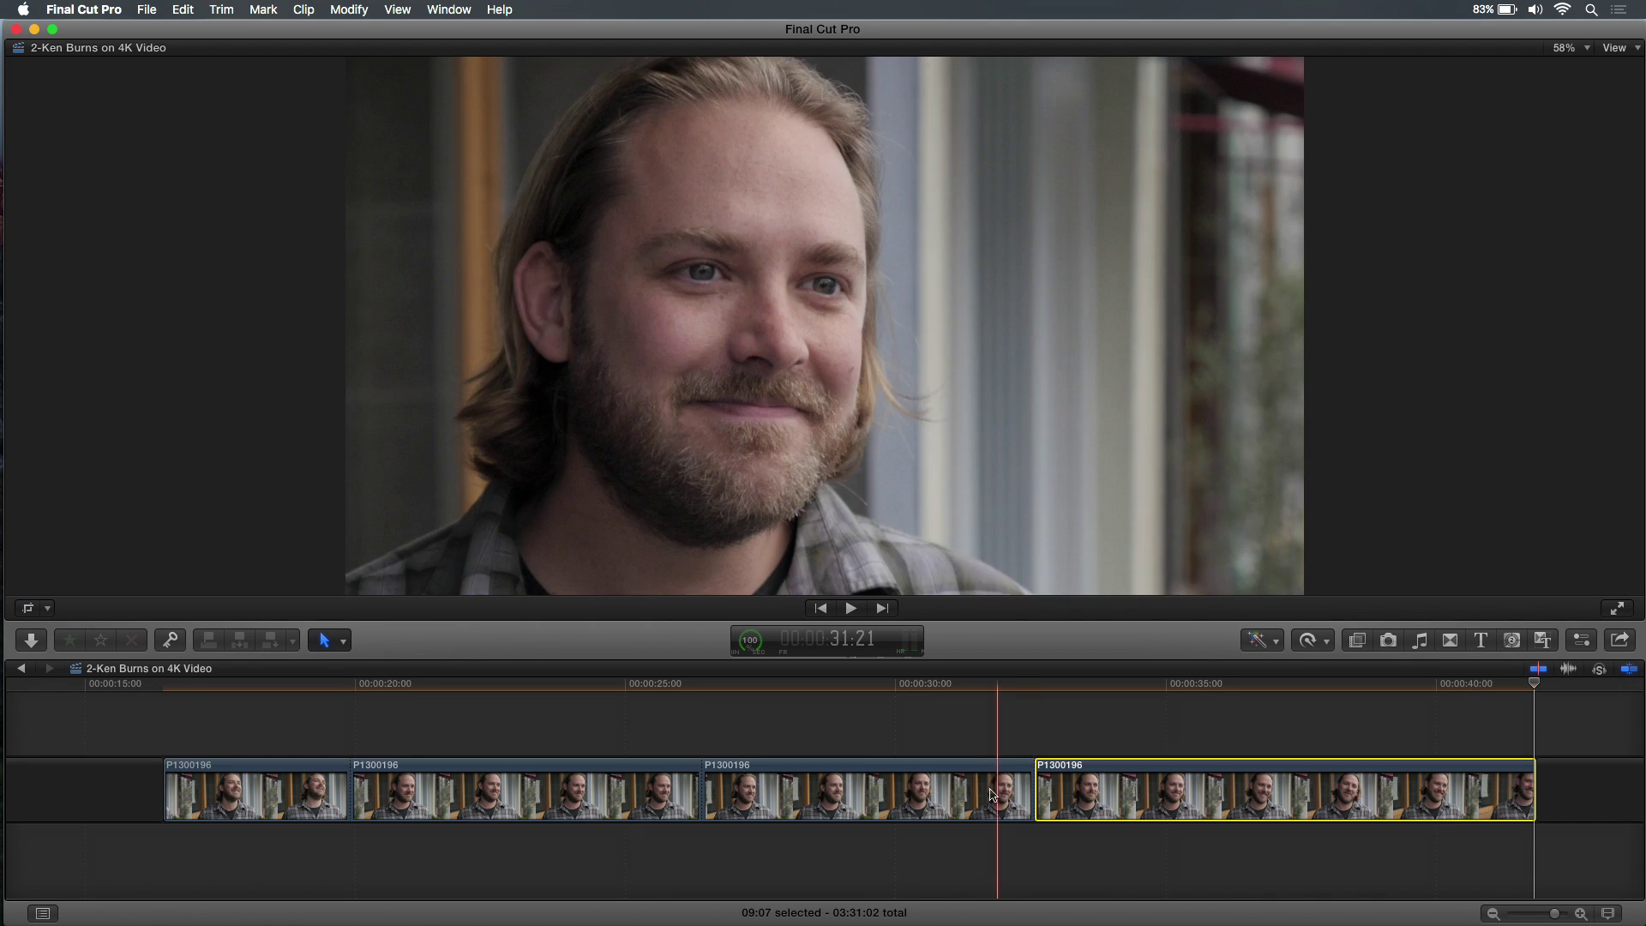
click(997, 721)
drag(225, 699, 1508, 707)
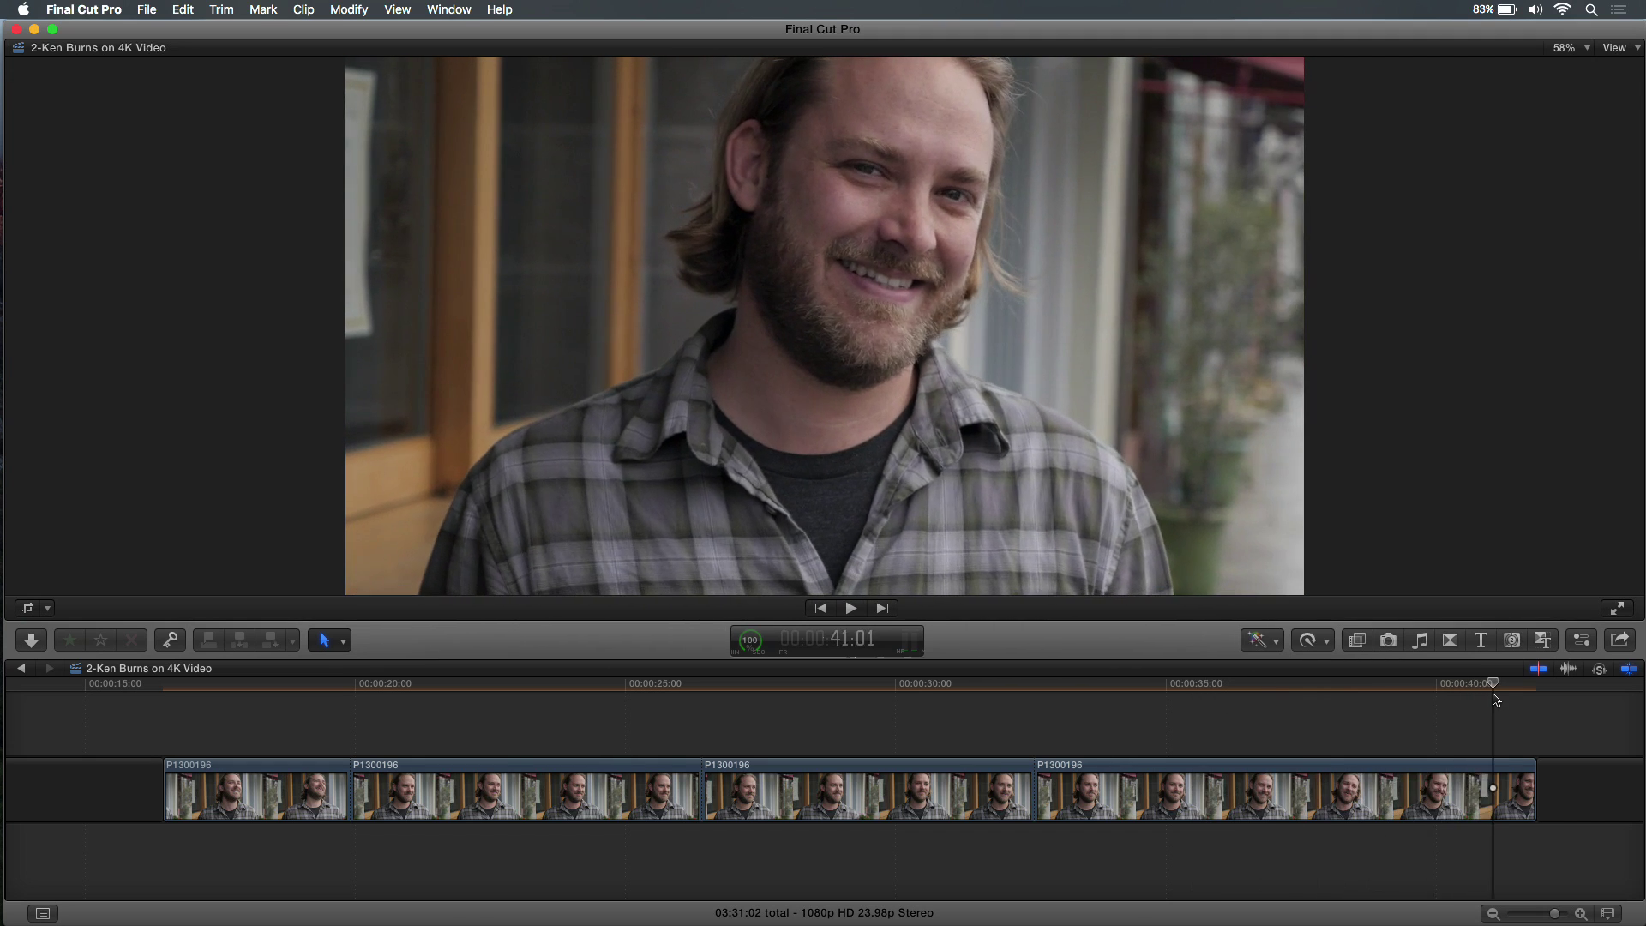